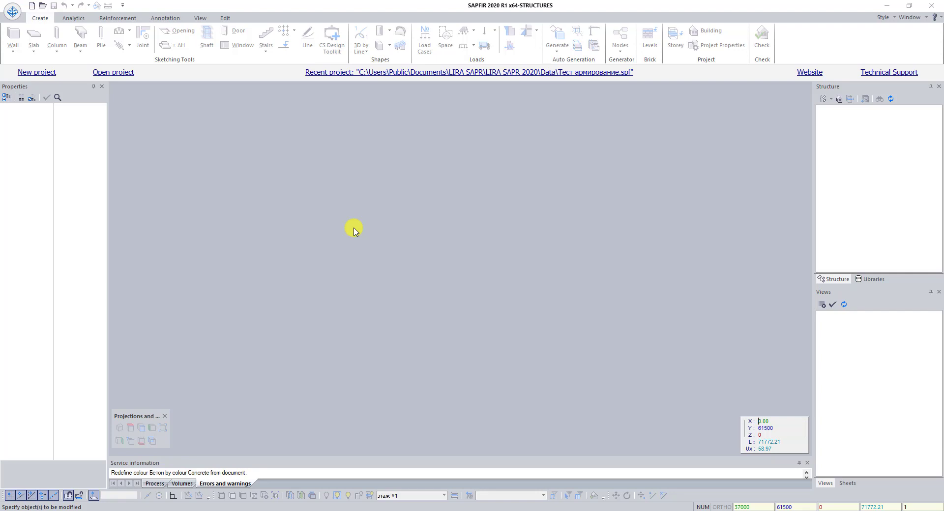
Create a new empty project from the application menu and pan the 3D view
left_click(13, 11)
left_click(42, 46)
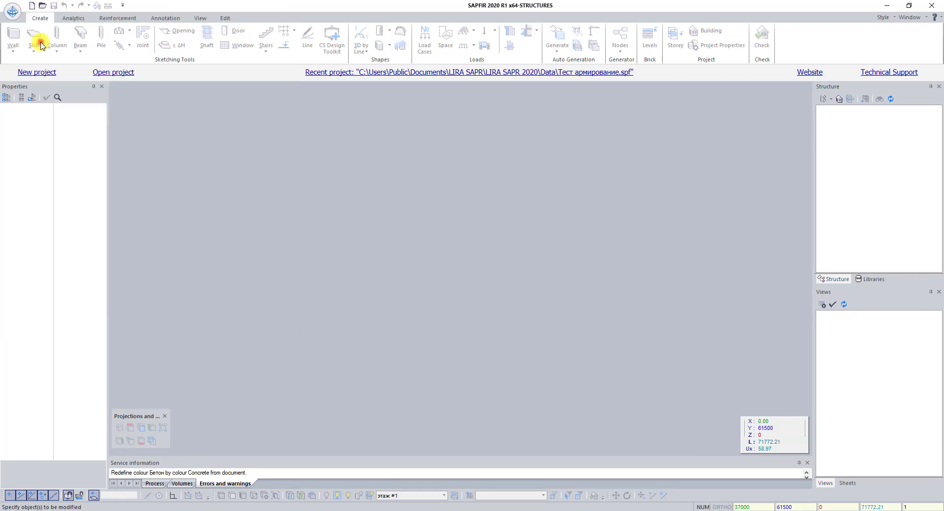
middle_click_drag(391, 207, 370, 282)
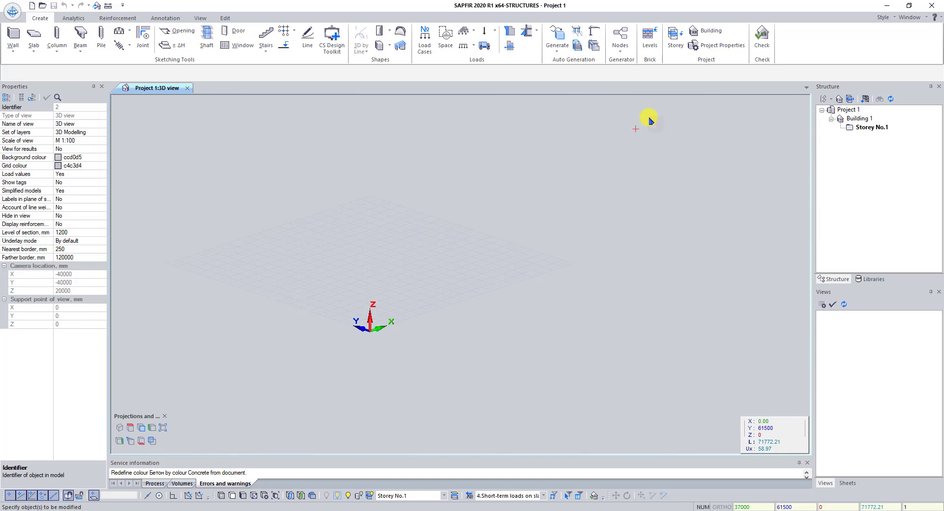
In Project Properties, set the loads code to EN 1991-1-4:2005 and Eurocode 2 to Yes, then apply
left_click(721, 47)
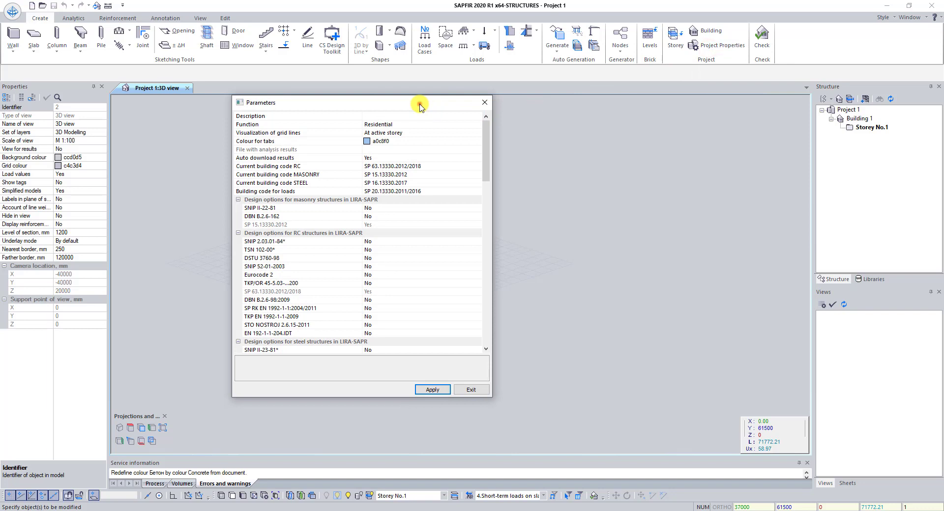
left_click_drag(421, 105, 418, 95)
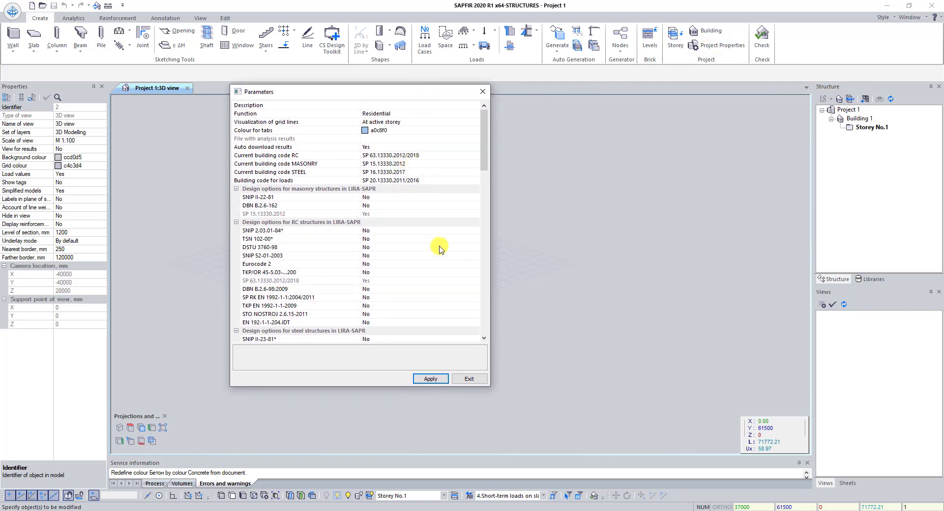
mouse_move(482, 147)
left_mouse_down()
mouse_move(484, 315)
mouse_move(465, 141)
left_mouse_up()
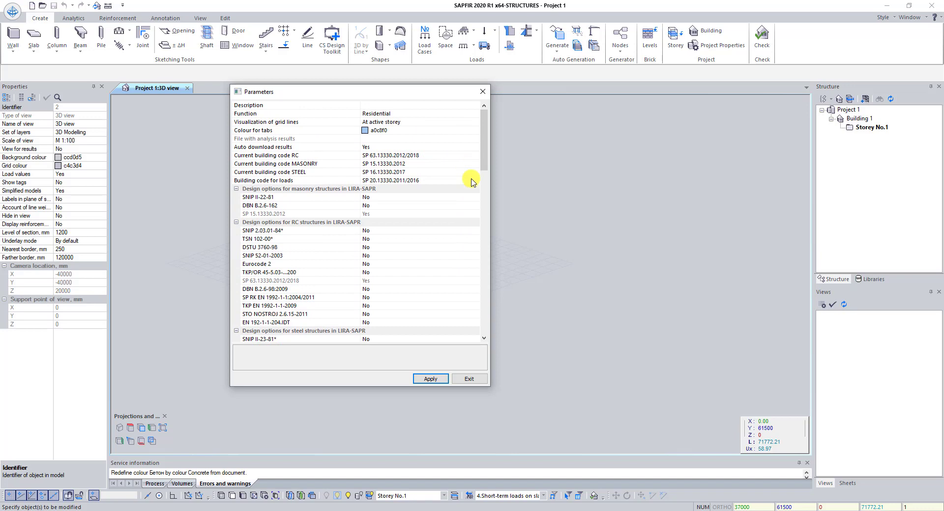
left_click(296, 181)
left_click(476, 181)
left_click(416, 214)
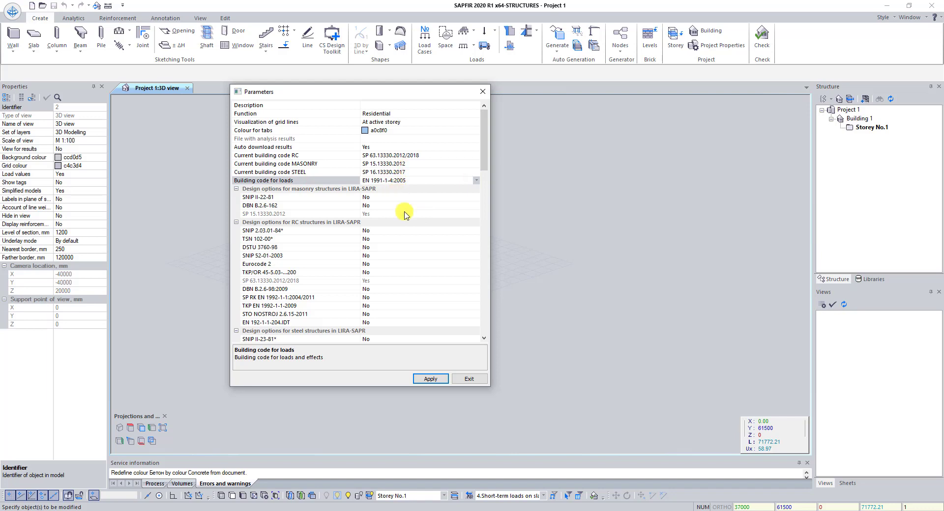
left_click(305, 223)
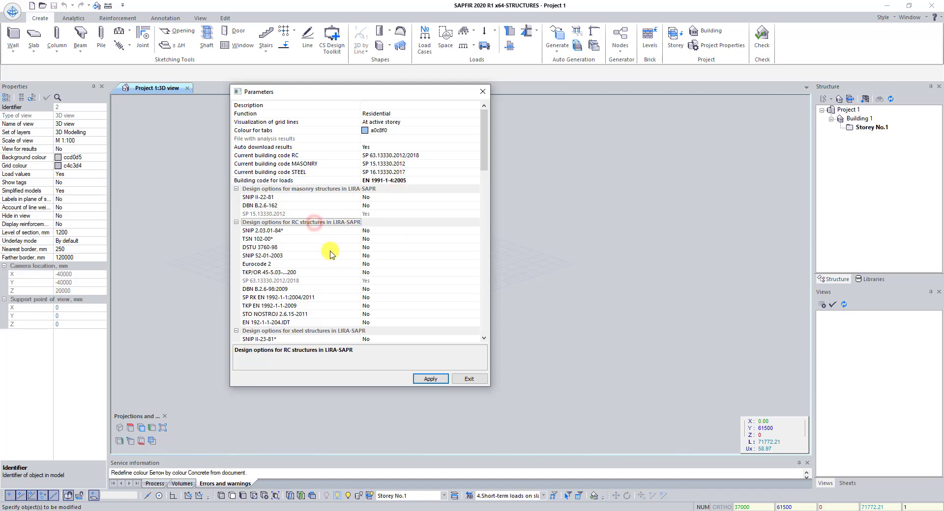
left_click(279, 265)
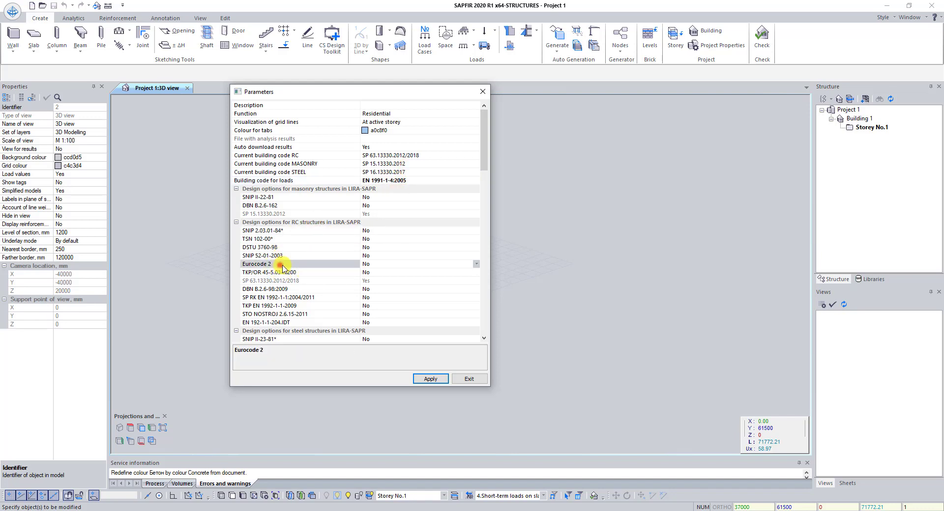
left_click(476, 266)
left_click(444, 273)
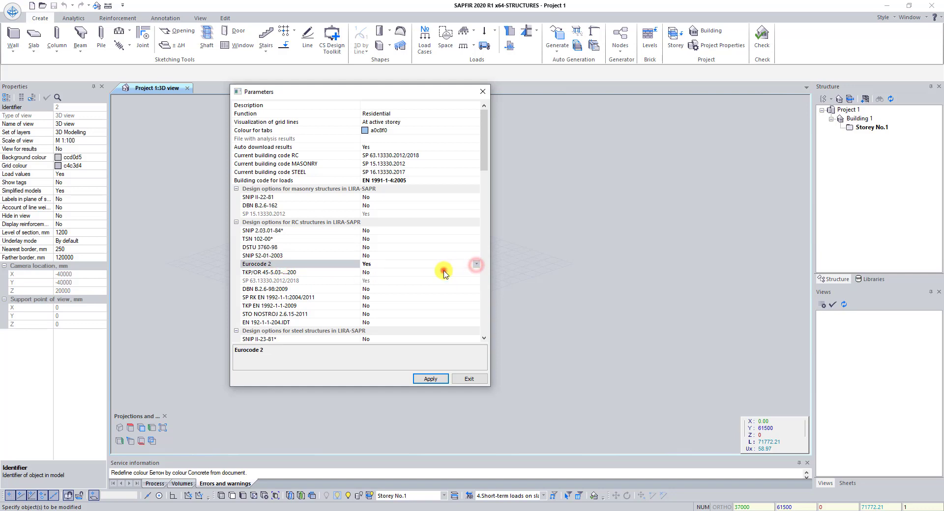
left_click(431, 379)
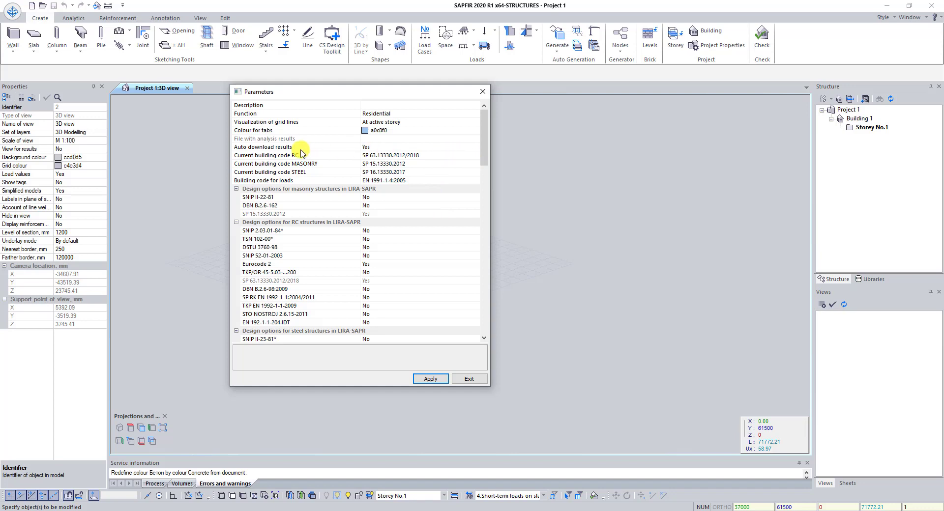
Make Eurocode 2 the current RC building code, apply, close the dialog and select Project 1
left_click(243, 156)
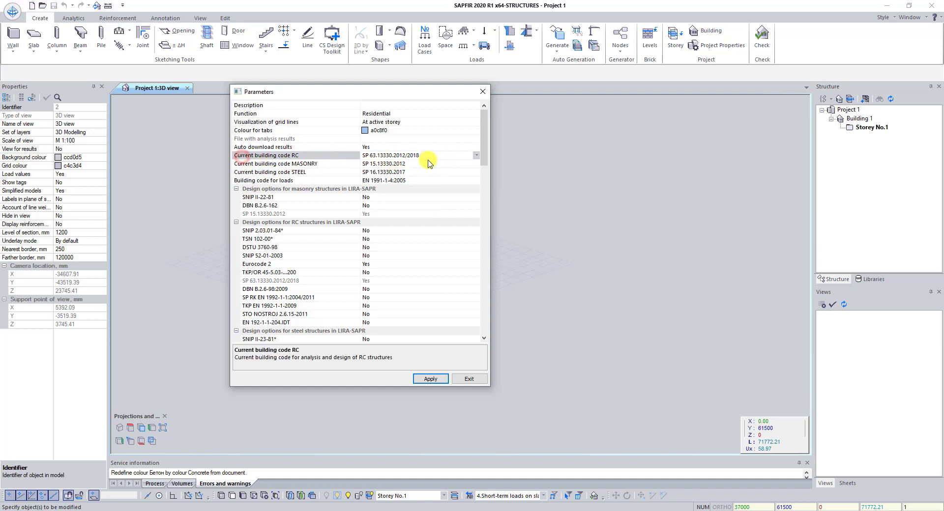
left_click(476, 155)
left_click(430, 164)
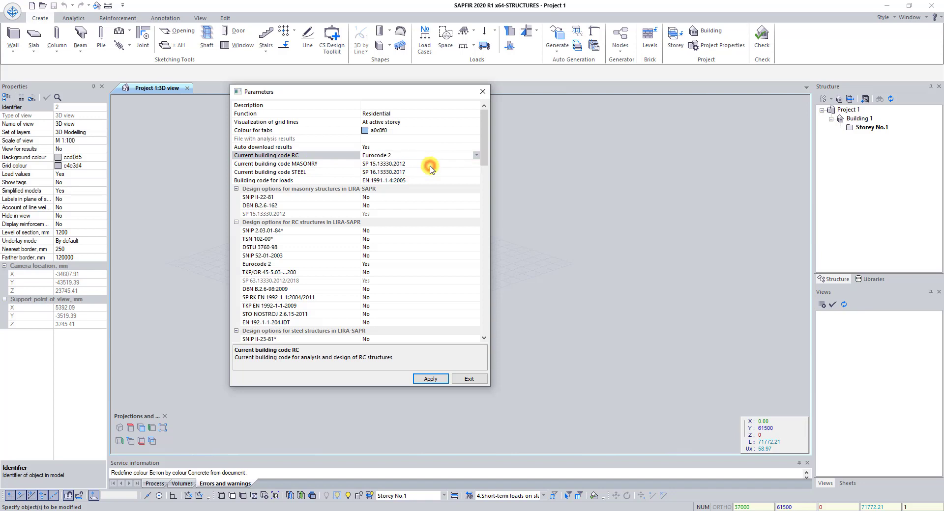
left_click(431, 378)
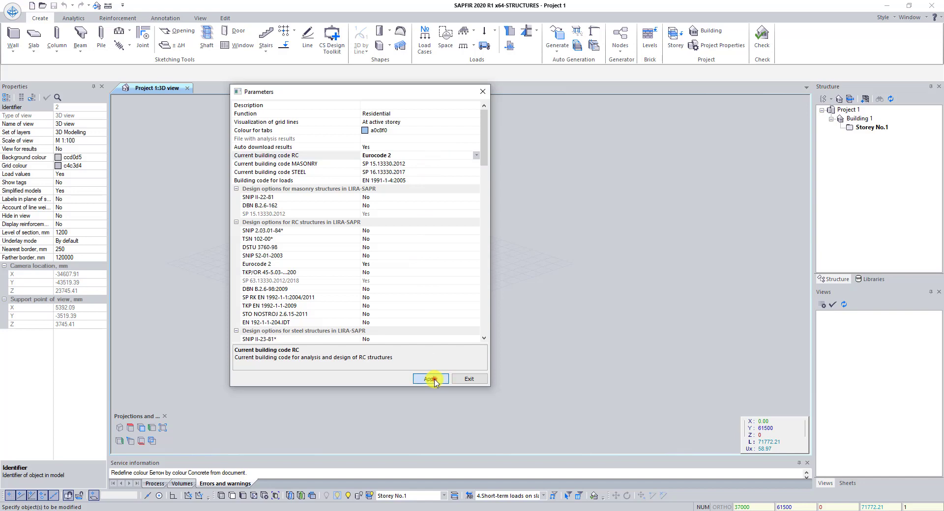
left_click(484, 93)
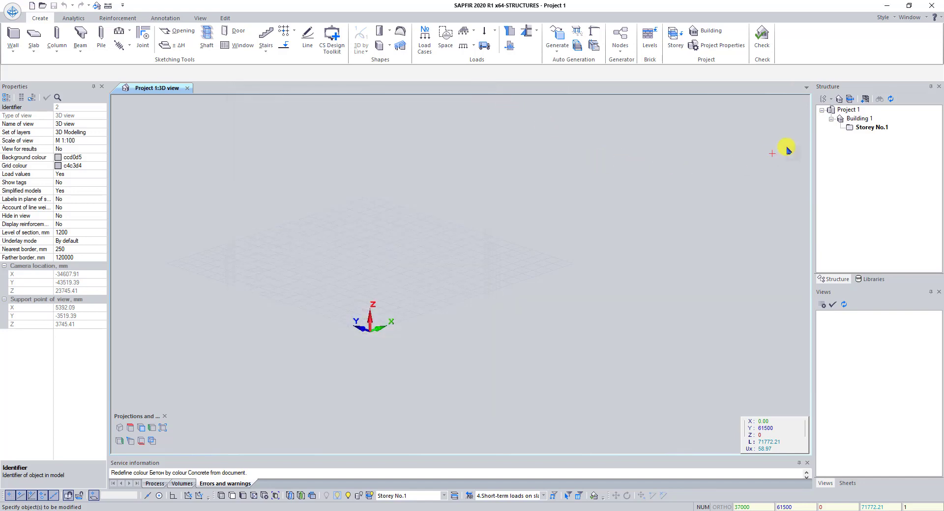
left_click(847, 110)
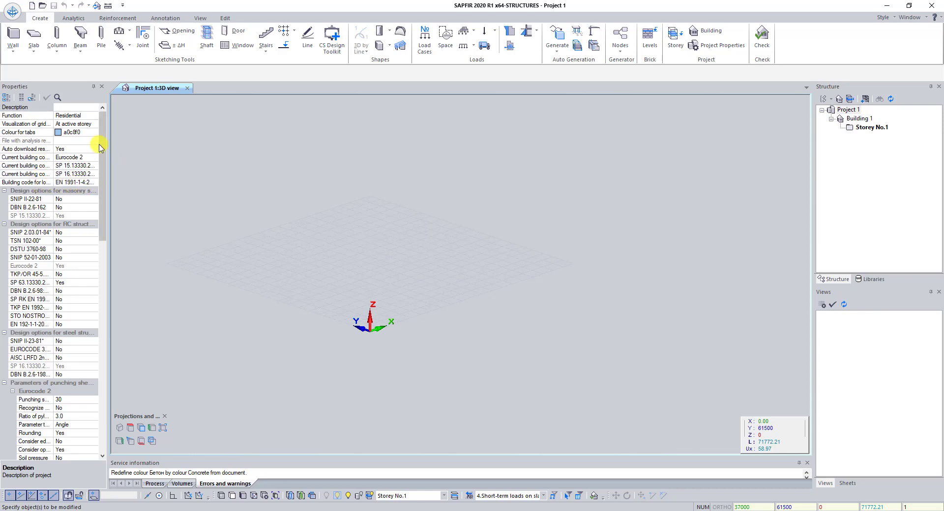
In Visualization options, keep the grid limited to the 1st quadrant and set 20 cells
middle_click_drag(364, 271, 392, 282)
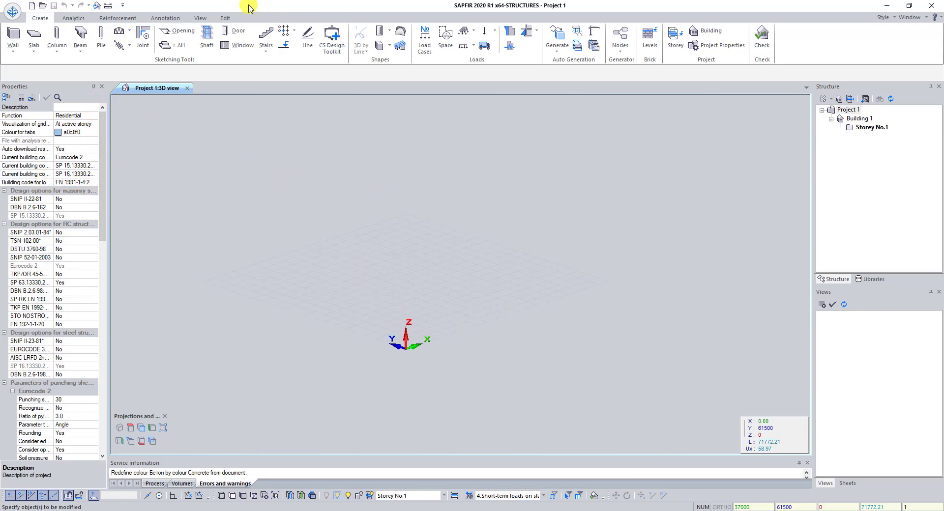
left_click(200, 18)
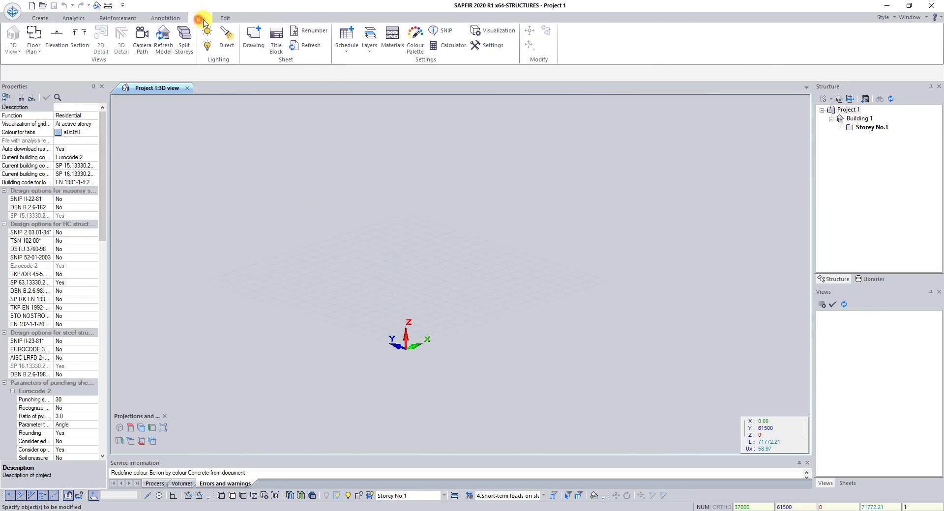
left_click(494, 31)
left_click_drag(492, 140, 435, 126)
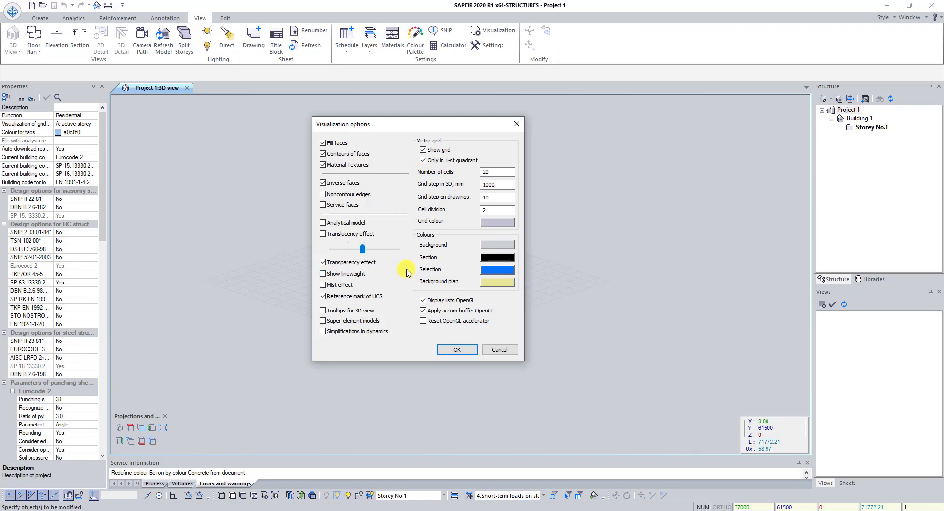
left_click(424, 162)
left_click(423, 160)
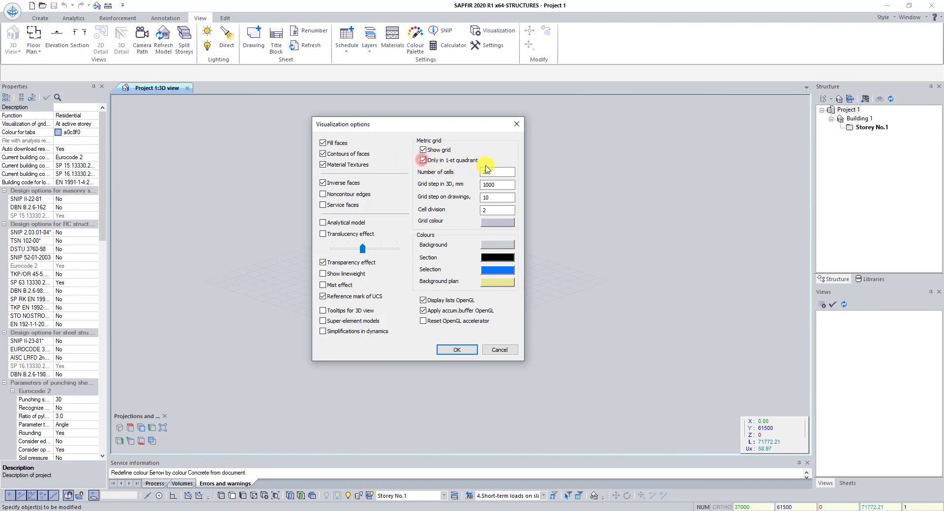
double_click(495, 172)
type("20")
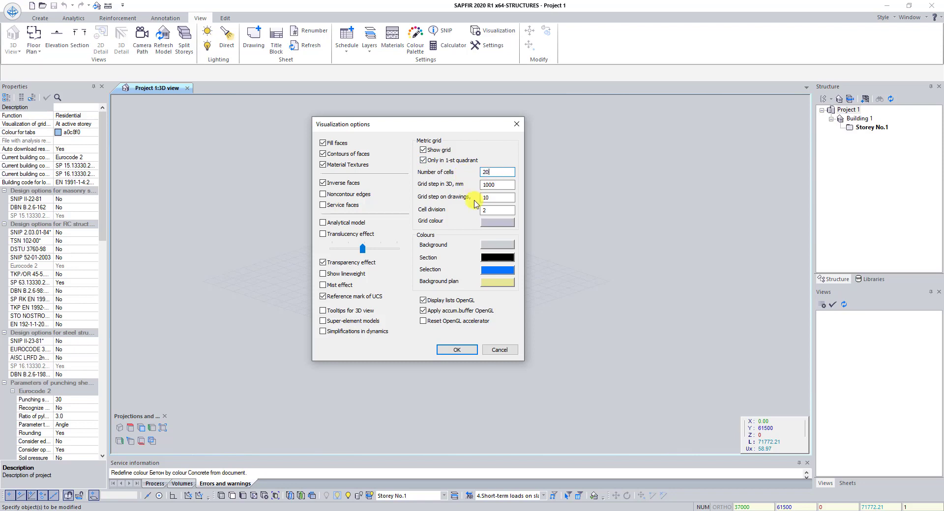
left_click(456, 350)
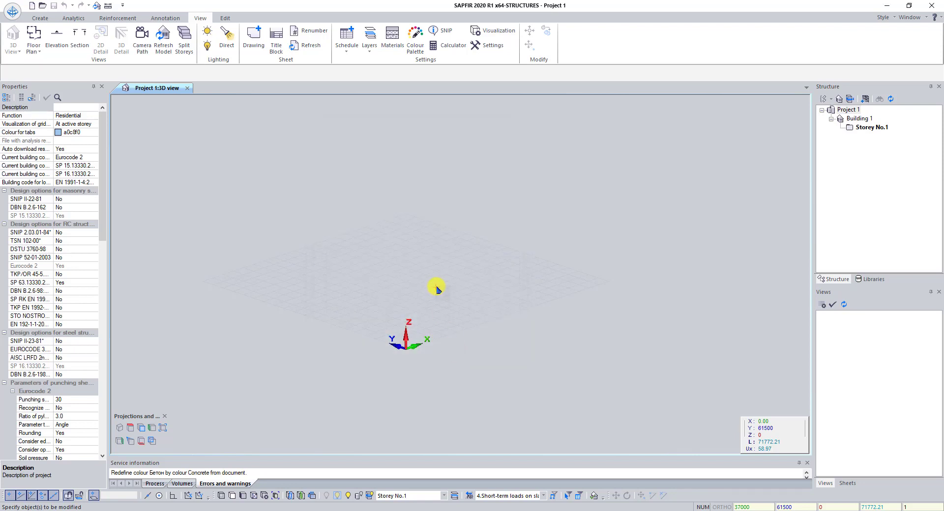
left_click(44, 18)
Save the project as 'Multi-storey building.spf' in the LIRA SAPR 2020 Data folder
left_click(15, 10)
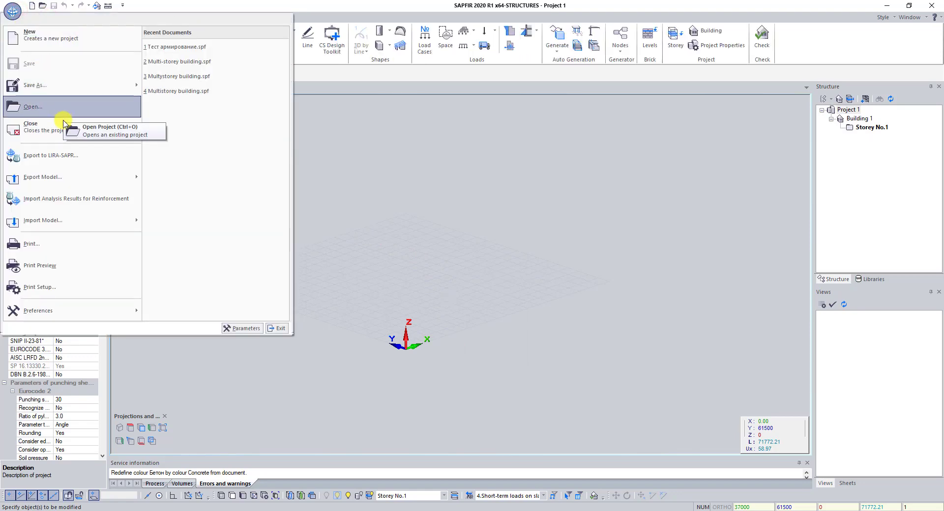
left_click(35, 85)
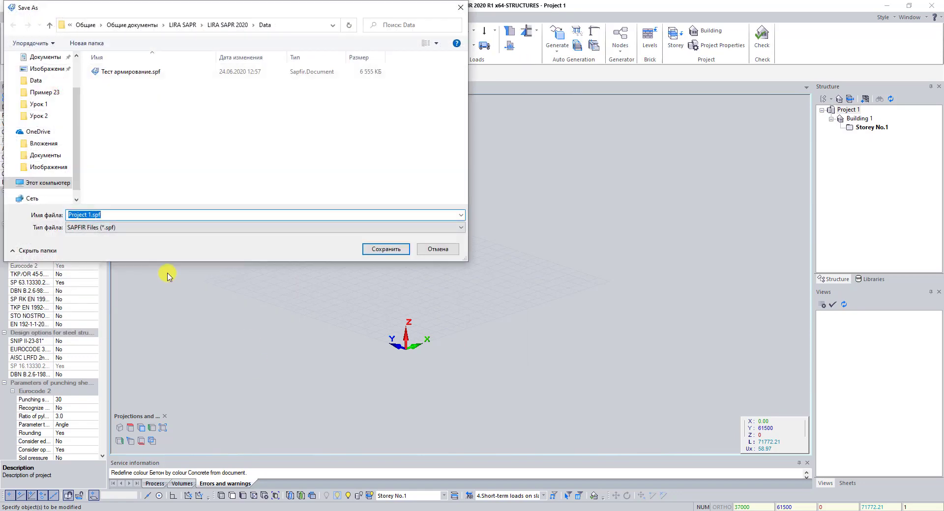
type("Multi-storey building")
left_click(383, 249)
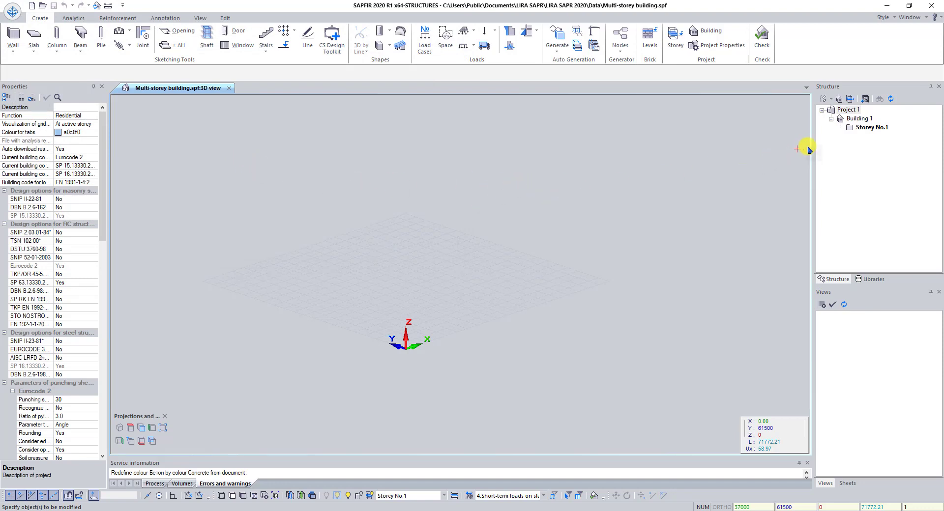
Set Storey No.1's height to 4000 mm in its properties
left_click(866, 129)
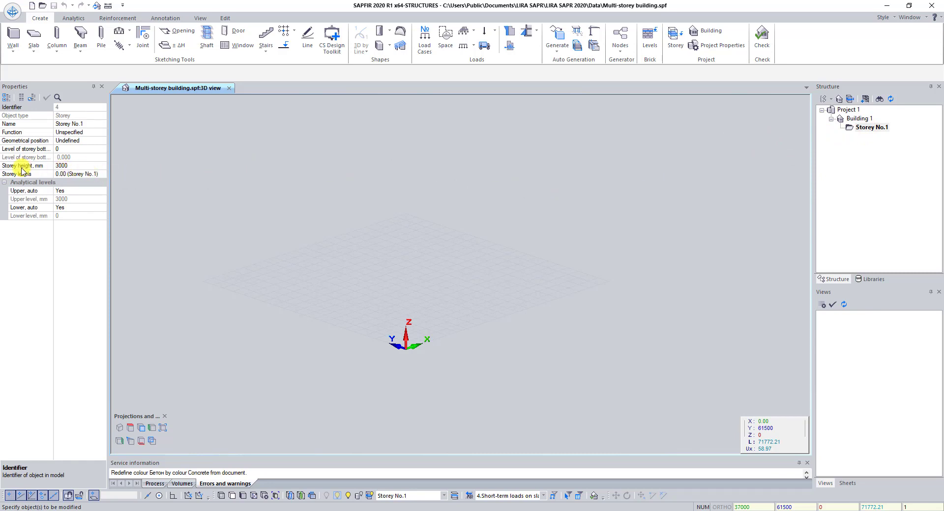
left_click(69, 165)
type("4000")
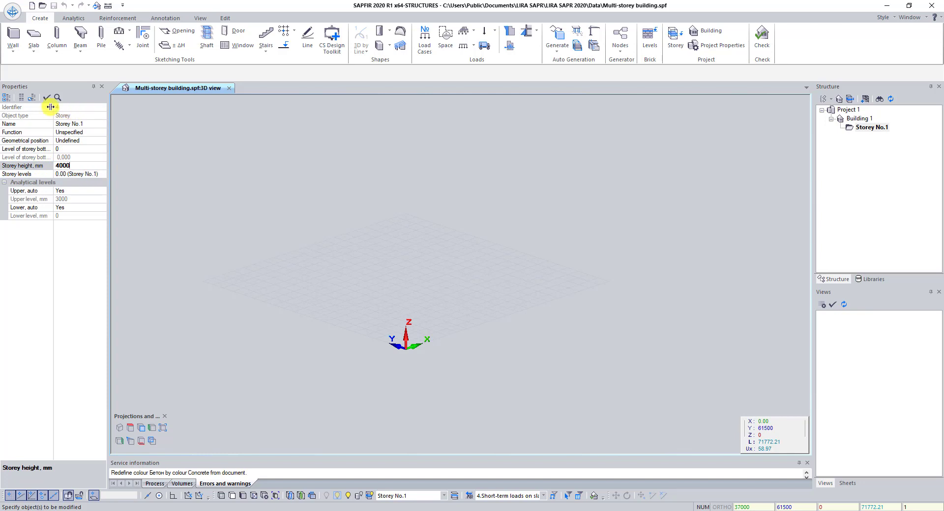
left_click(47, 97)
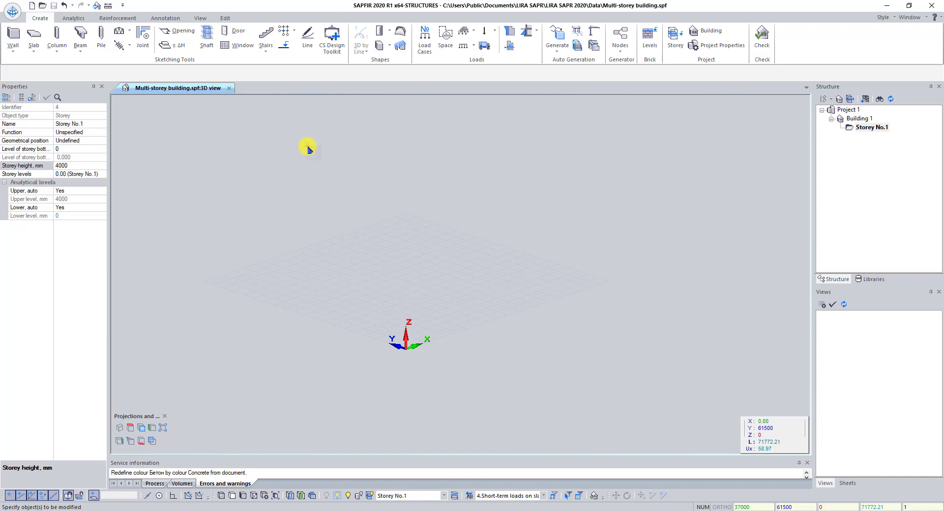
Start a tabular rectangular grid, set the 4000 value, and clear both grid line tables to one line
left_click(296, 35)
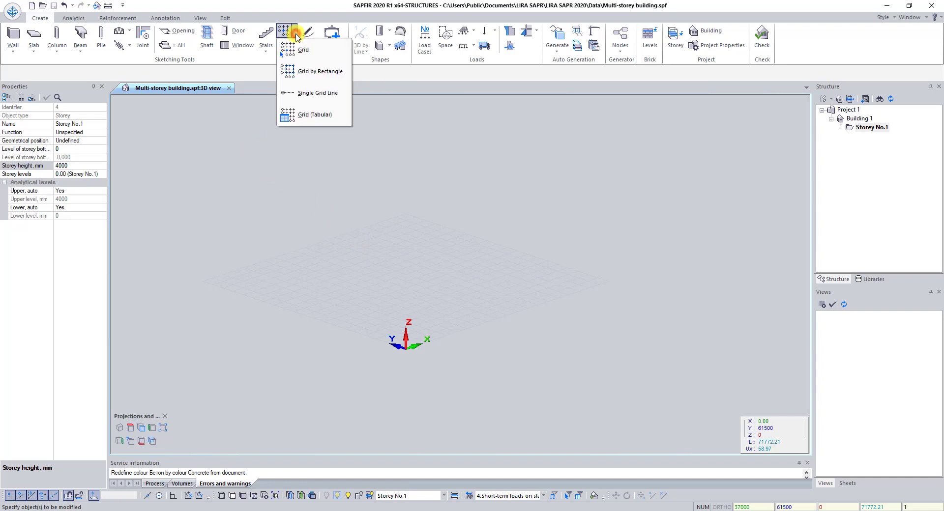
left_click(322, 118)
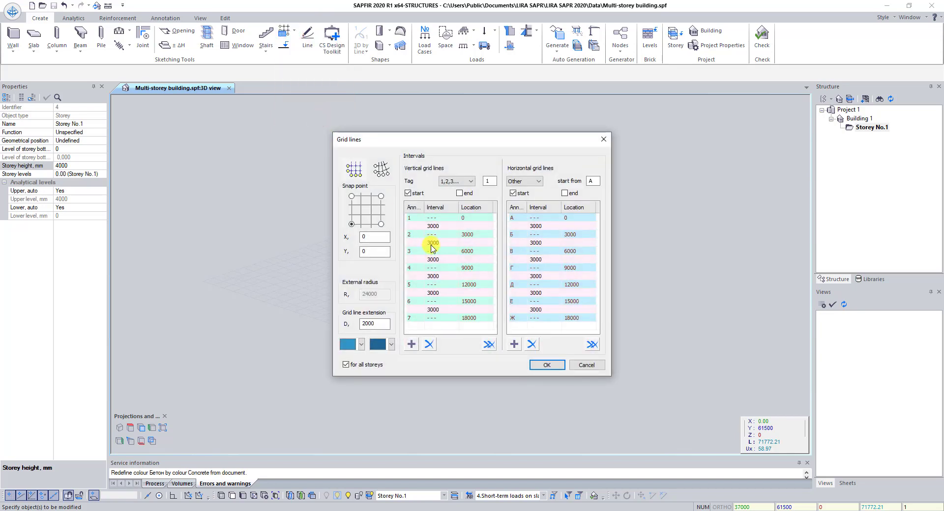
left_click(354, 173)
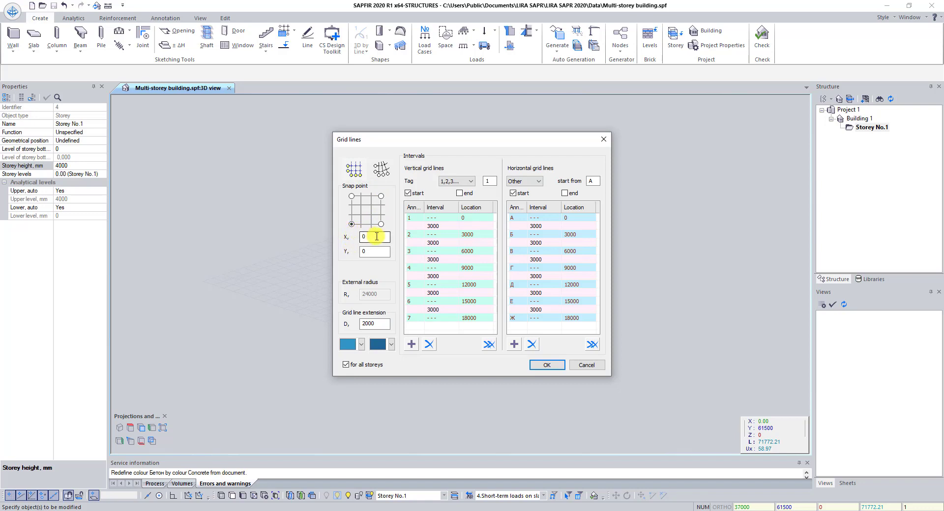
left_click(375, 252)
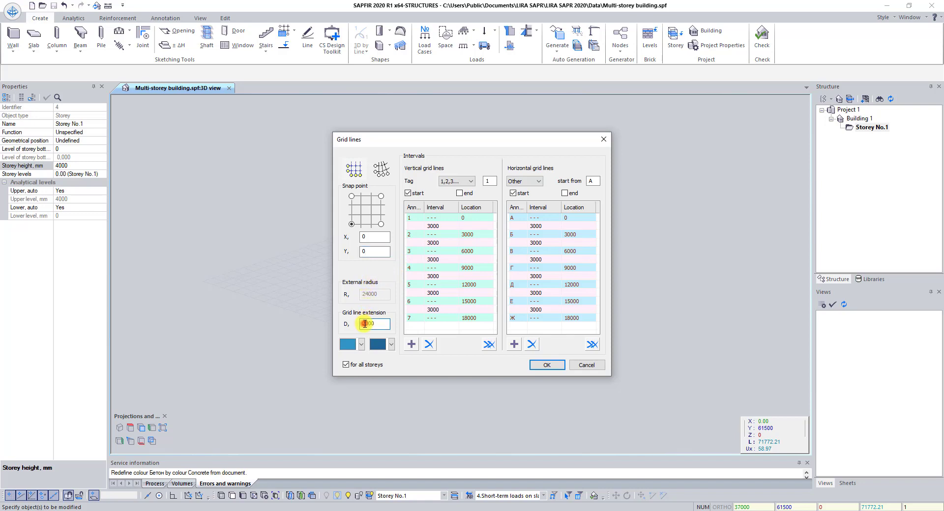
type("4")
left_click(488, 344)
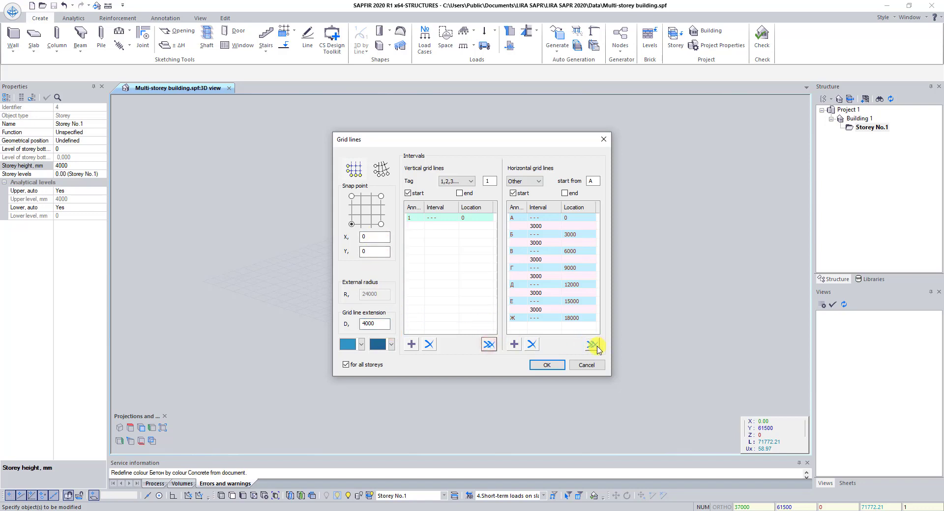
left_click(592, 344)
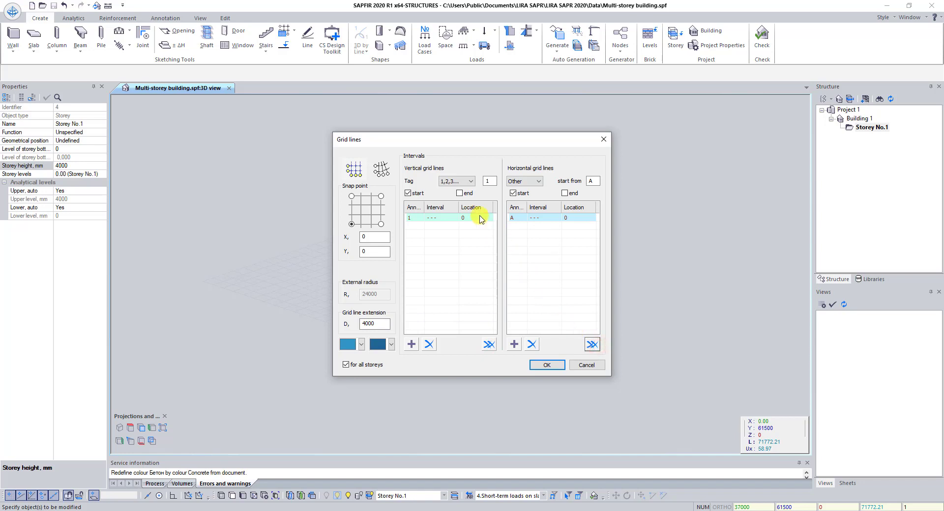
Add vertical grid lines 2–4 with spacings of 6000, 1500 and 3000 mm
left_click(412, 344)
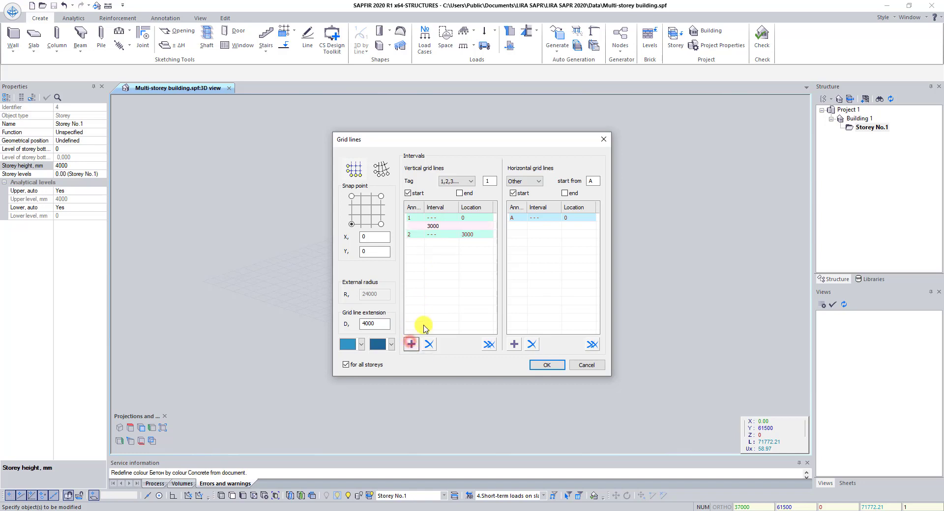
double_click(434, 229)
type("6")
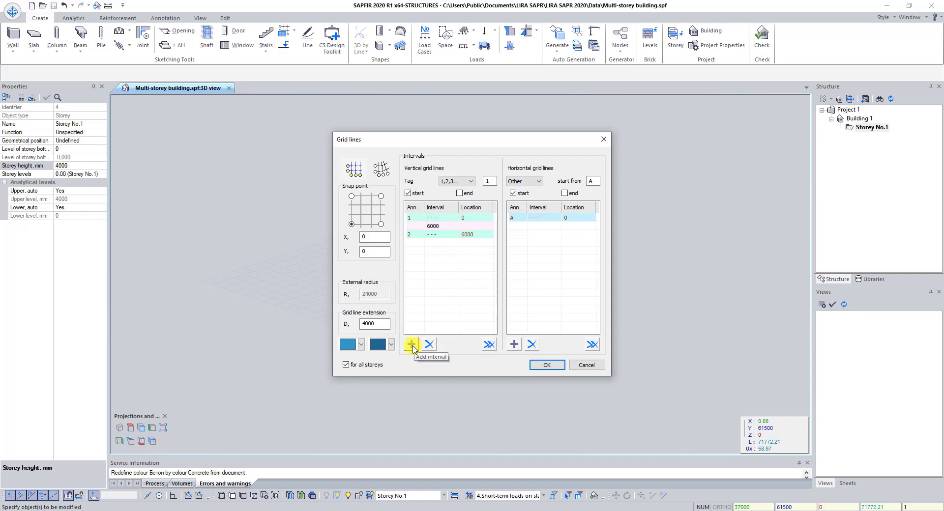
left_click(412, 344)
left_click(436, 243)
type("1500")
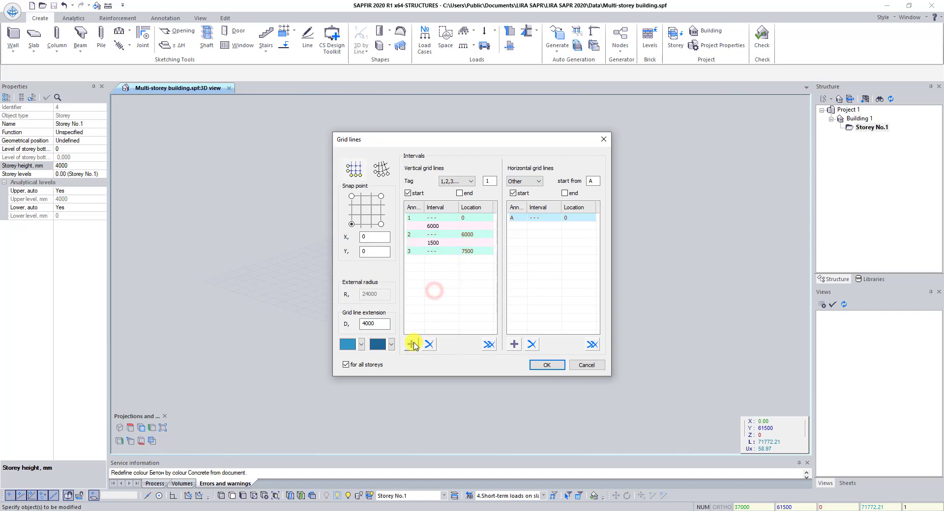
left_click(412, 344)
left_click(436, 259)
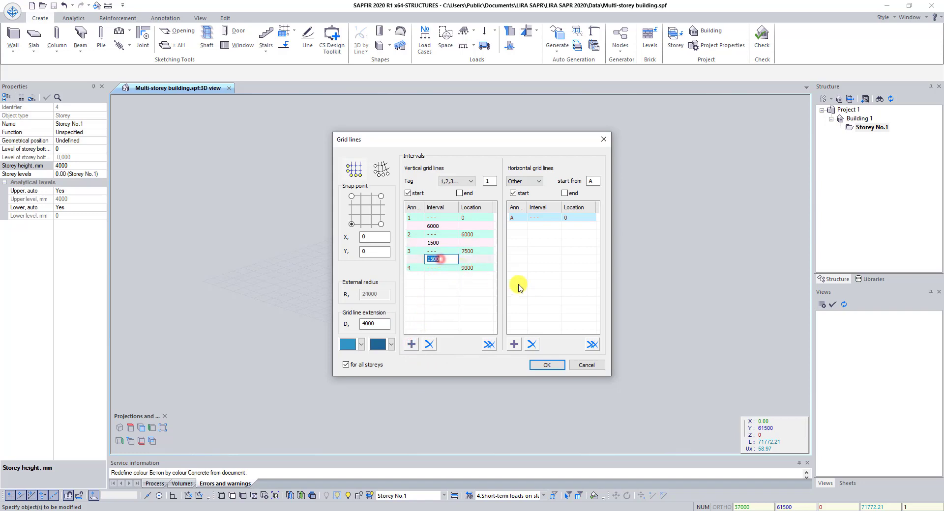
type("3000")
left_click(427, 295)
Add vertical grid lines 5 and 6 with spacings of 1500 and 6000 mm
left_click(412, 344)
left_click(438, 276)
type("1500")
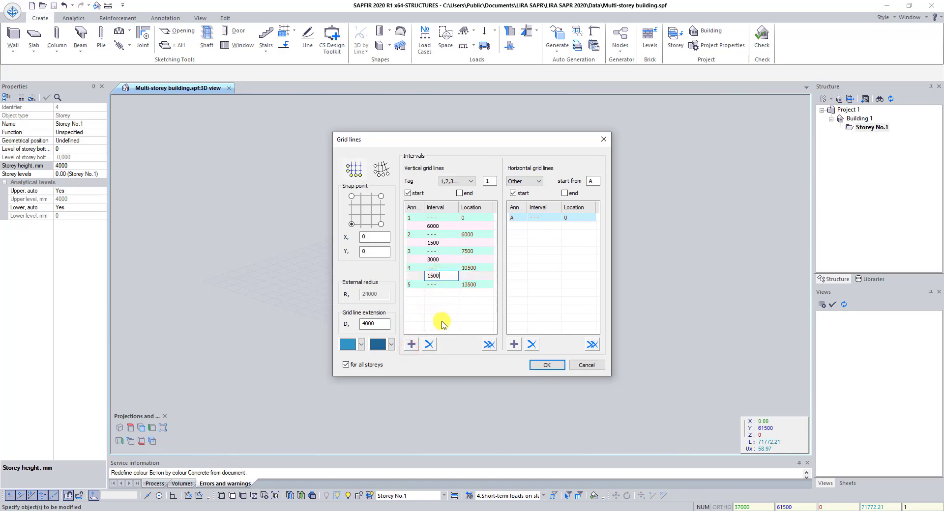
left_click(455, 311)
left_click(412, 344)
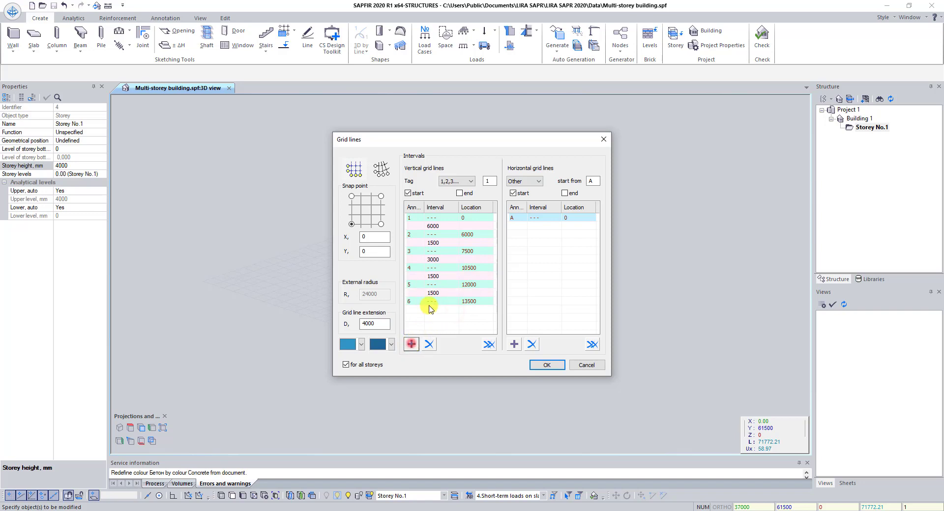
left_click(436, 293)
type("6000")
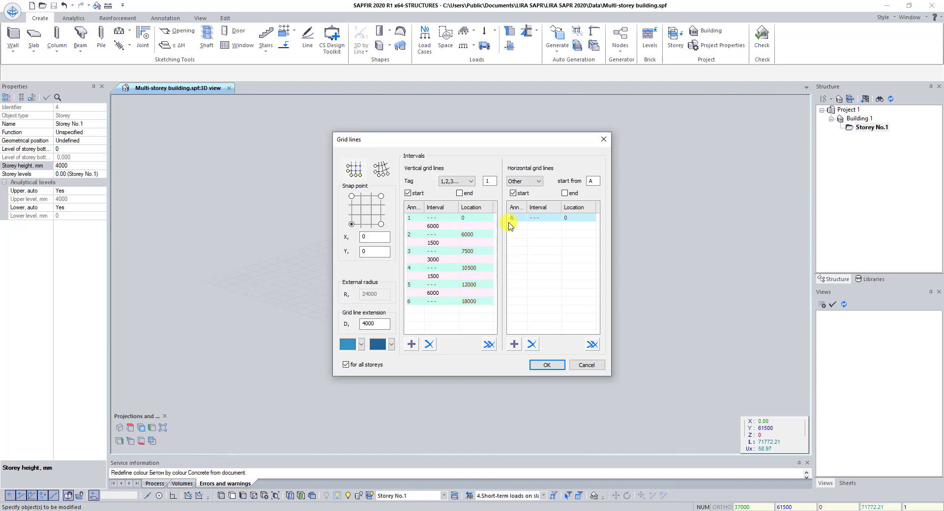
Label horizontal lines A,B,C... and add line B at a 6000 mm spacing
left_click(540, 182)
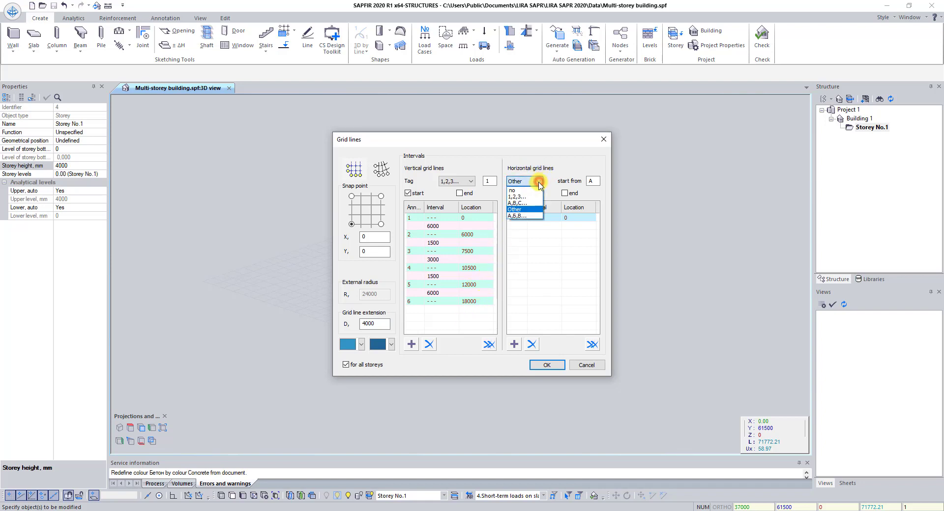
left_click(517, 203)
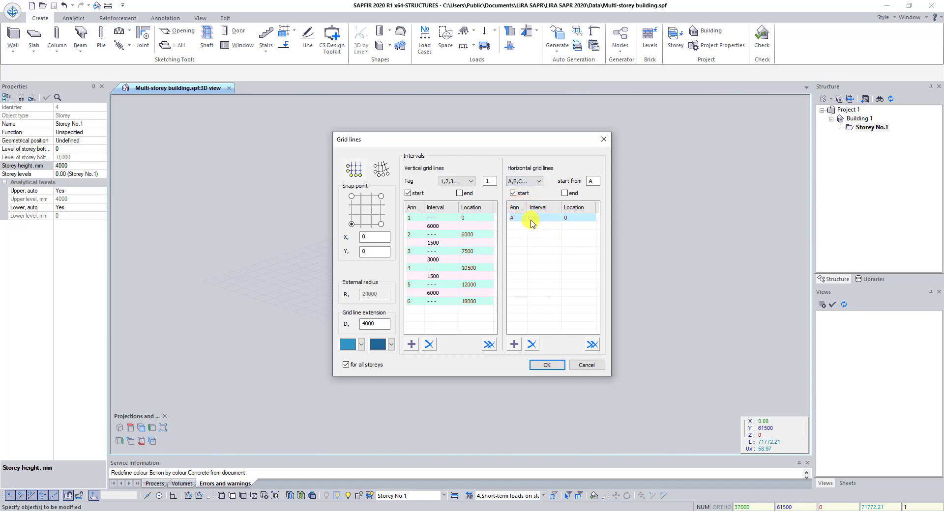
left_click(513, 345)
left_click(536, 225)
type("6000")
left_click(530, 312)
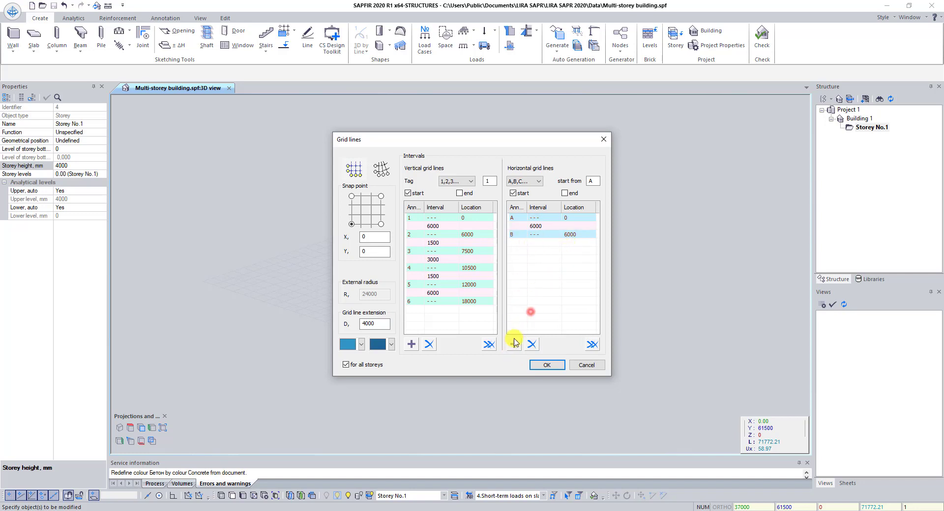
Add horizontal lines C, D and E with spacings of 3000, 3000 and 6000 mm
left_click(514, 344)
left_click(543, 243)
type("3000")
left_click(539, 291)
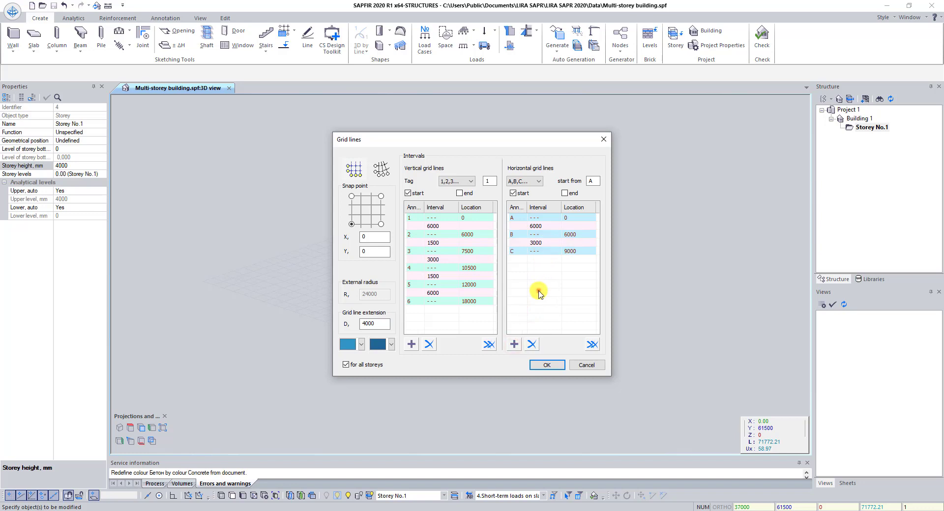
left_click(514, 345)
left_click(532, 263)
left_click(537, 293)
left_click(514, 345)
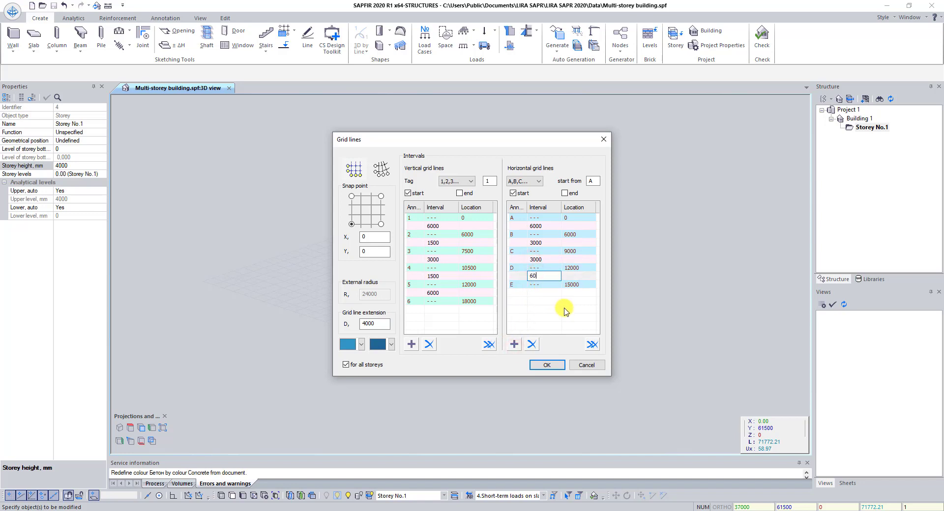
left_click(551, 319)
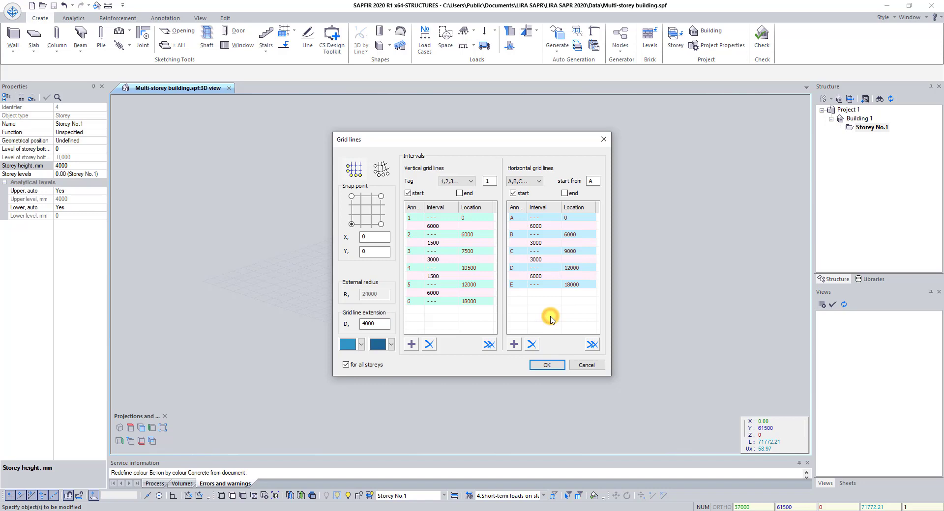
Place the 1–6 by A–E grid in the model and display its spacing dimensions
left_click(546, 365)
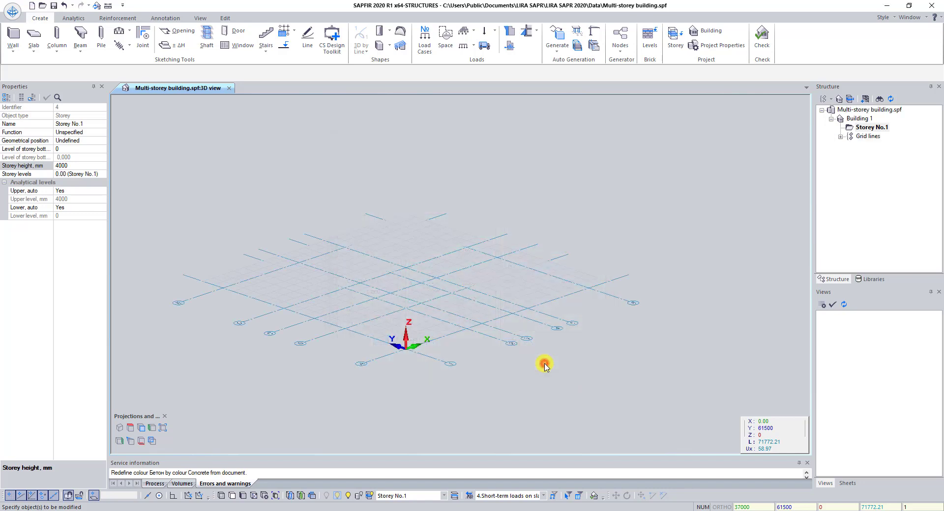
middle_click_drag(475, 306, 344, 272)
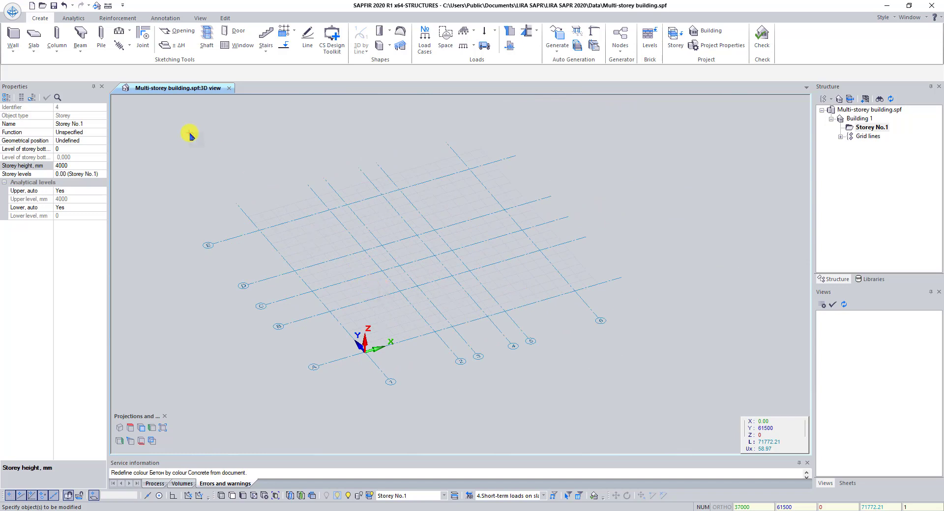
left_click(336, 363)
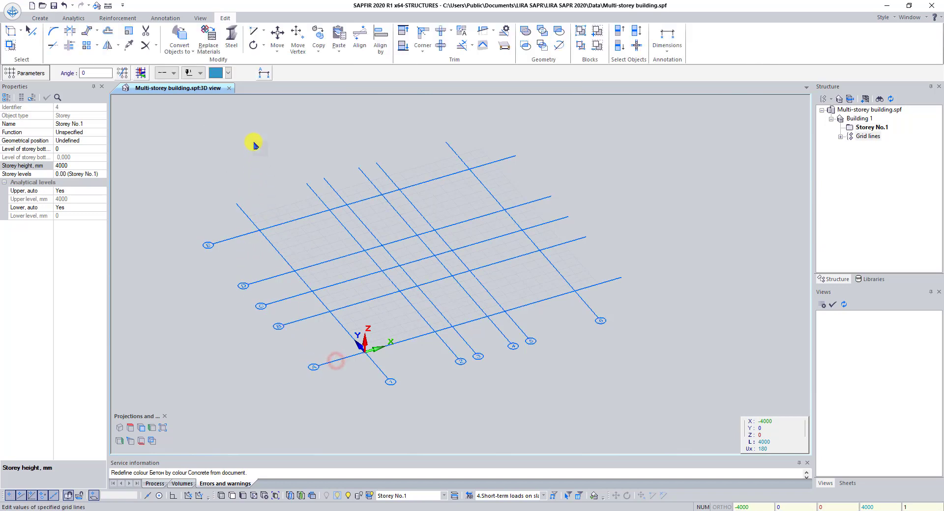
left_click(264, 73)
middle_click_drag(385, 212, 432, 262)
scroll(413, 295, "up", 3)
scroll(492, 246, "down", 3)
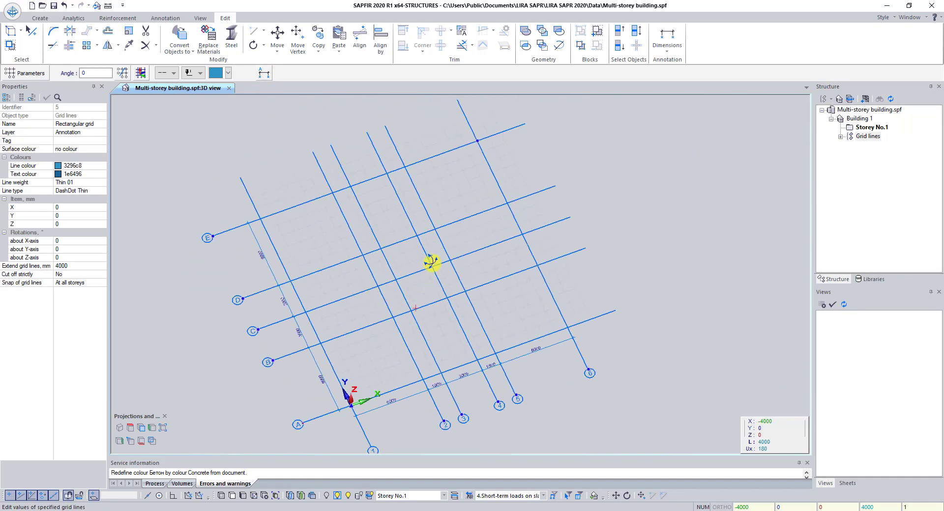
left_click(241, 192)
Set the column's Rectangular(S0) section to b = 600 mm and h = 800 mm
left_click(57, 34)
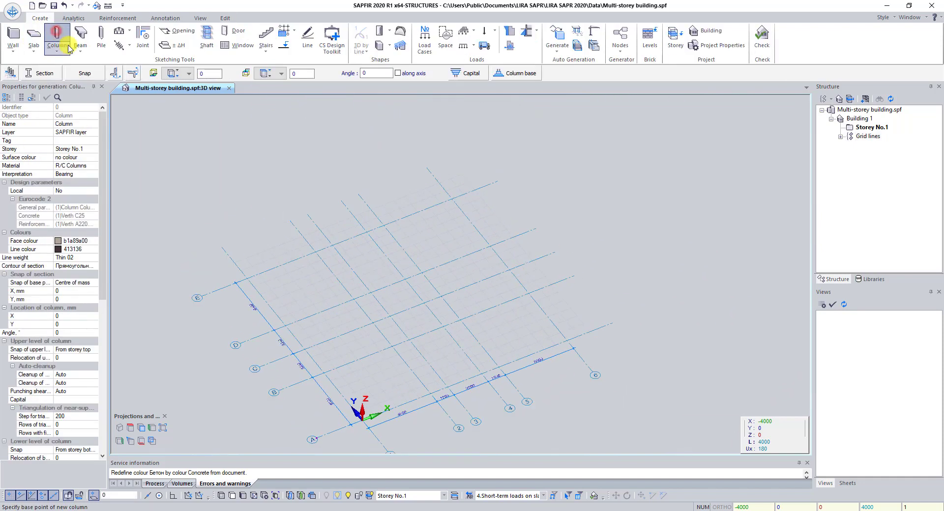
left_click(43, 74)
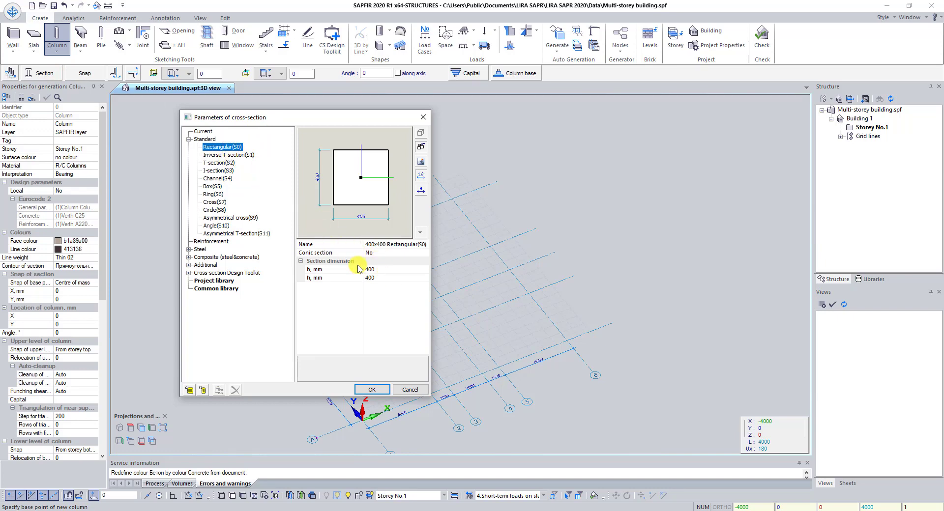
left_click(377, 271)
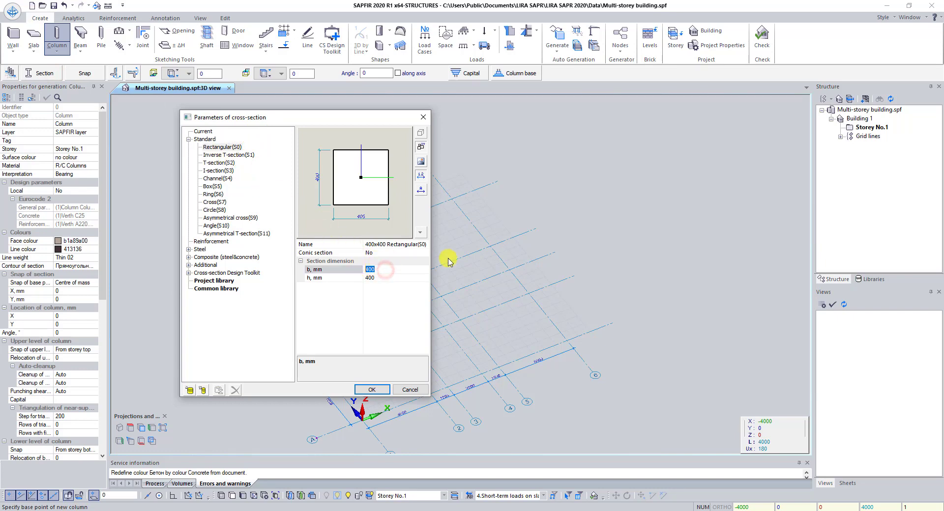
type("600")
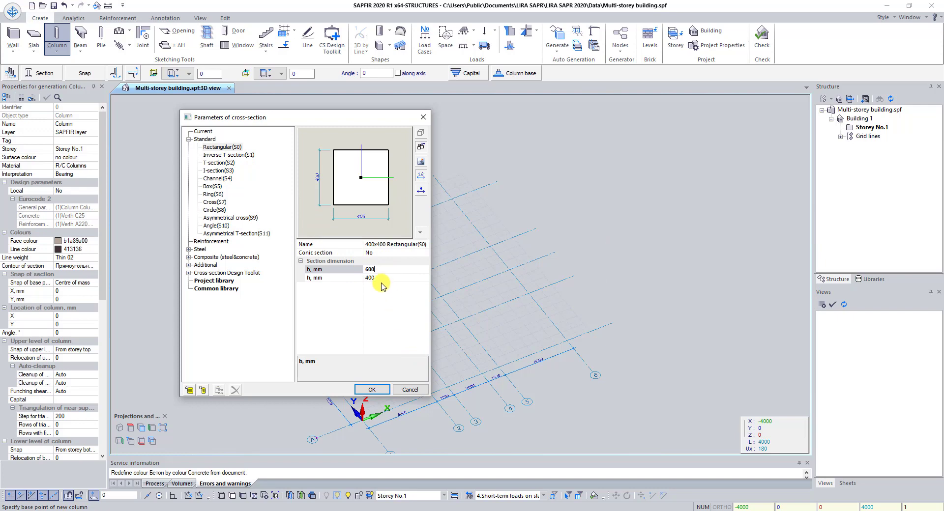
key("Return")
left_click(388, 279)
type("800")
left_click(379, 342)
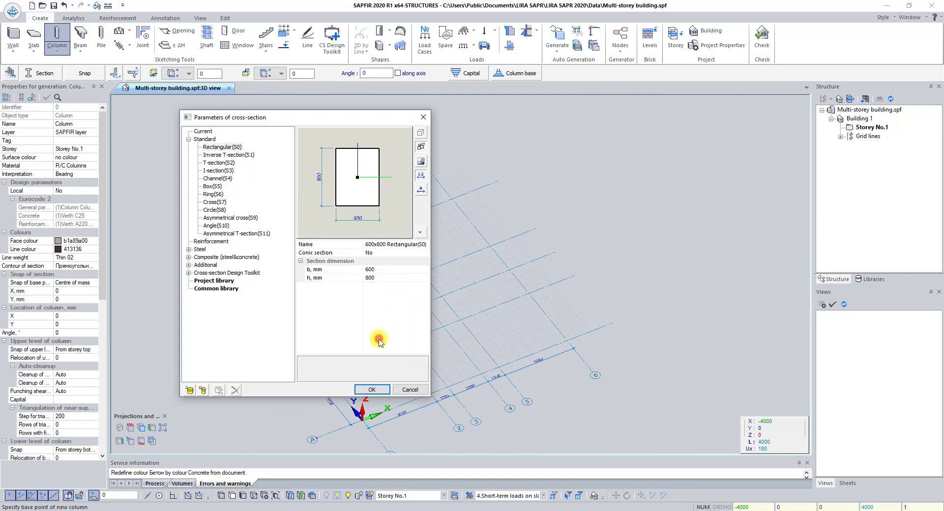
Confirm the 600×800 column cross-section and select the Generate PRB setting
left_click(371, 389)
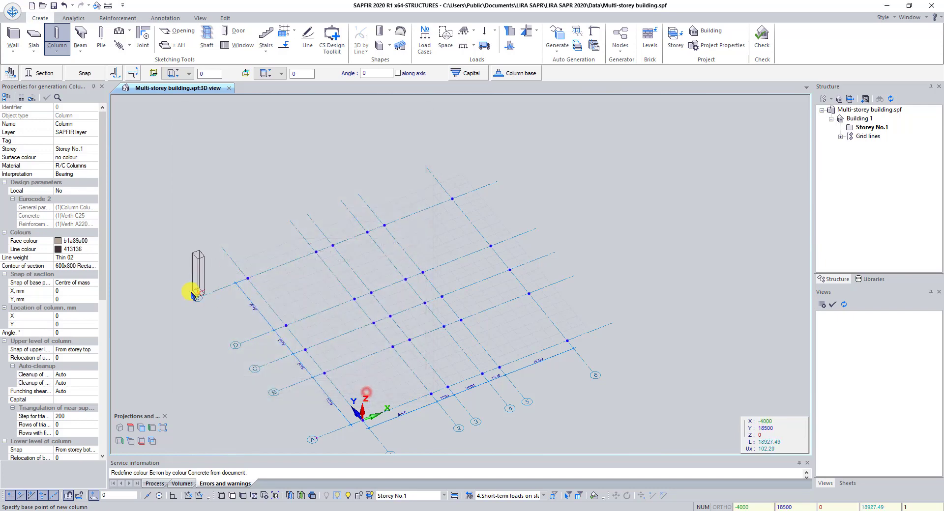
left_click_drag(103, 260, 94, 385)
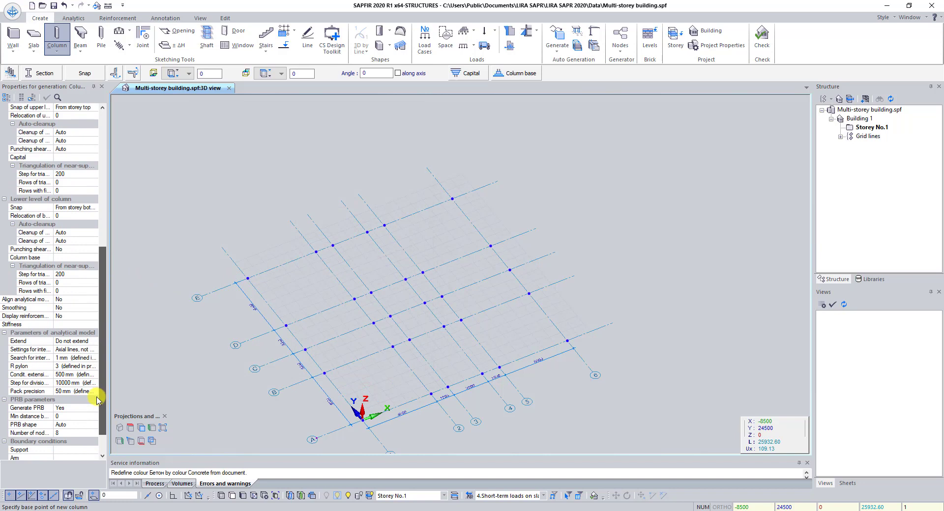
left_click(72, 410)
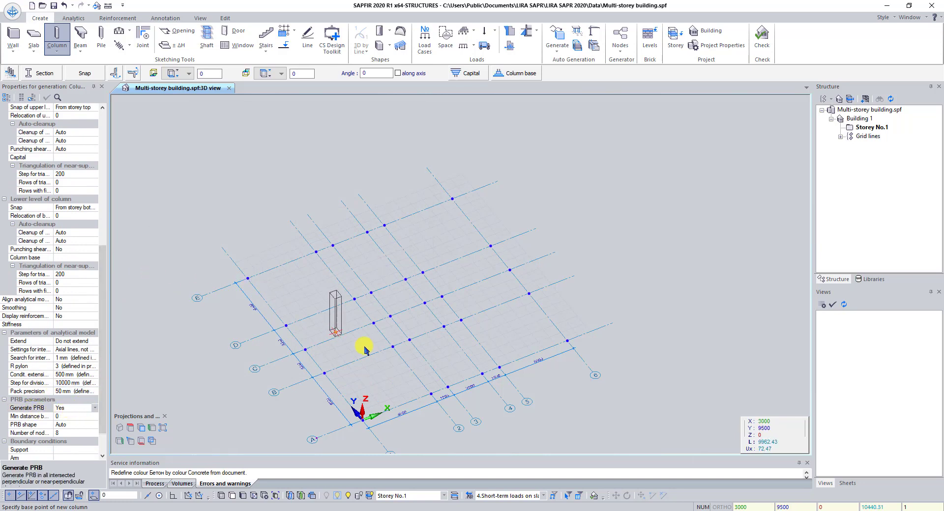
Place two 600×800 columns on two grid intersections
scroll(421, 372, "up", 1)
middle_click_drag(416, 384, 290, 307)
scroll(290, 307, "up", 2)
left_click(307, 298)
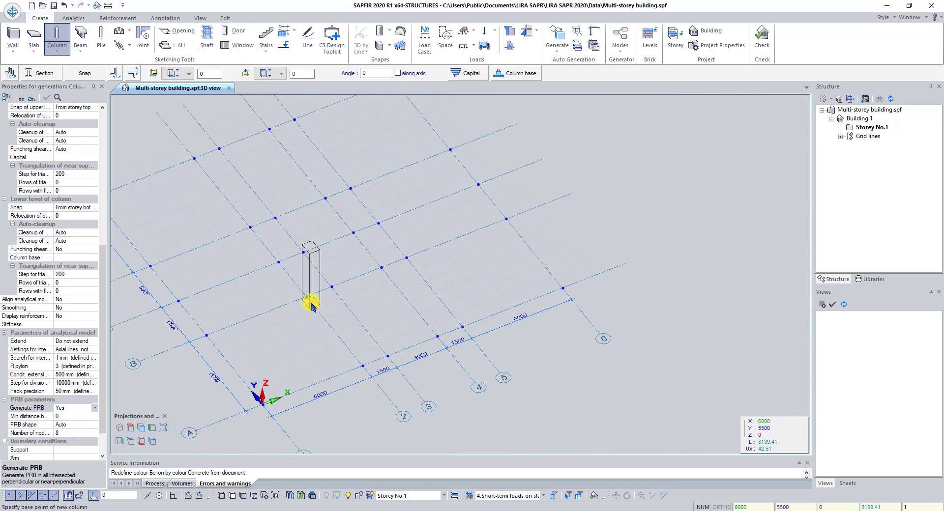
left_click(407, 259)
scroll(345, 266, "down", 4)
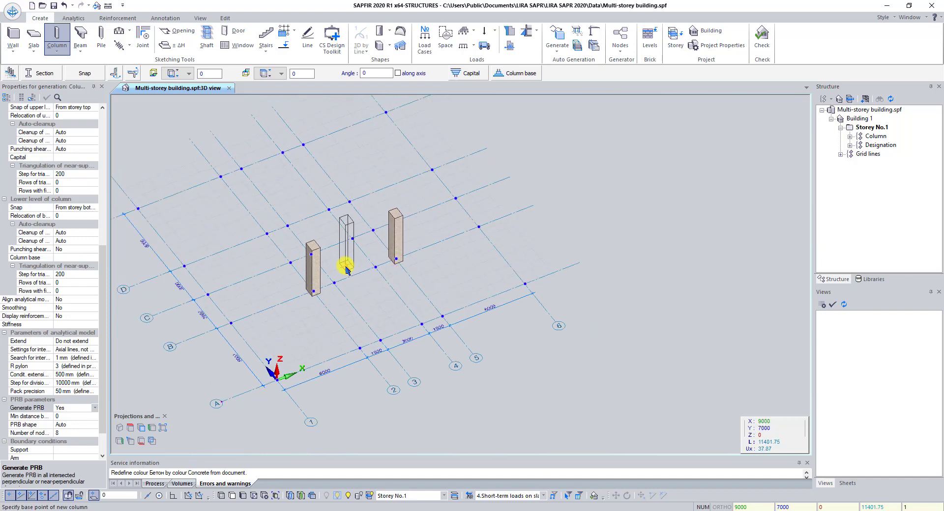
scroll(339, 219, "up", 3)
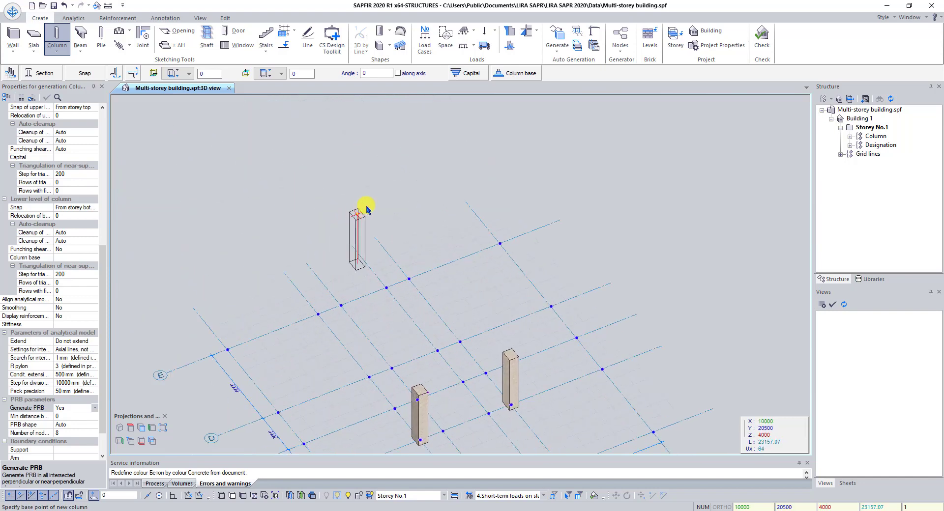
Add a first sloped capital drop panel, 200 mm high and 300 mm wide
left_click(480, 73)
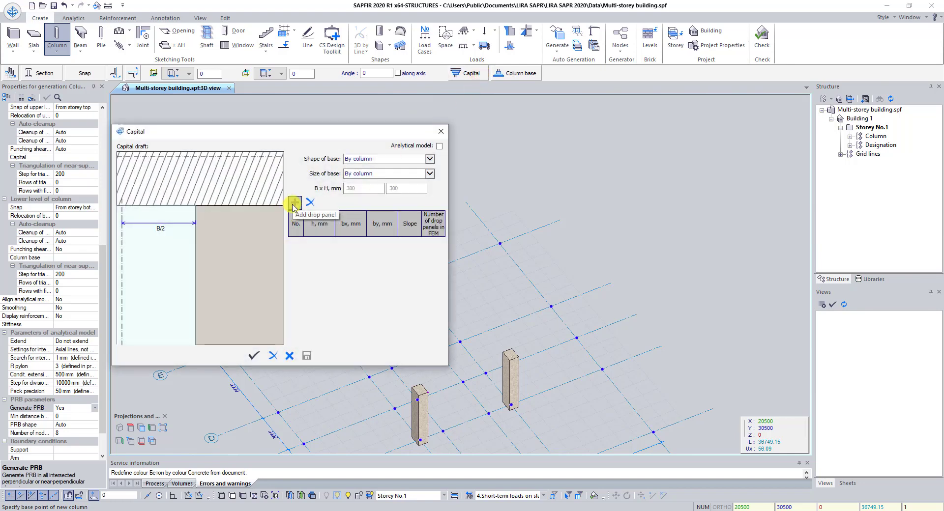
left_click(293, 203)
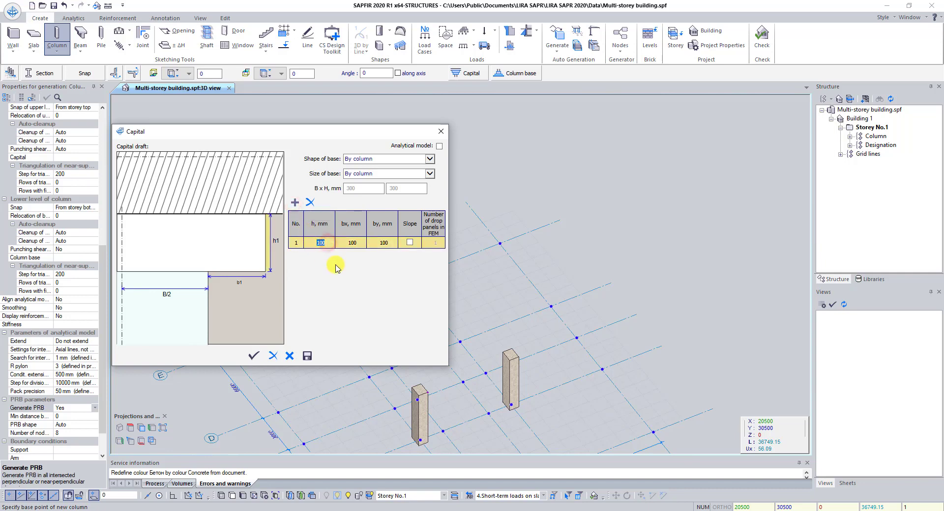
type("200")
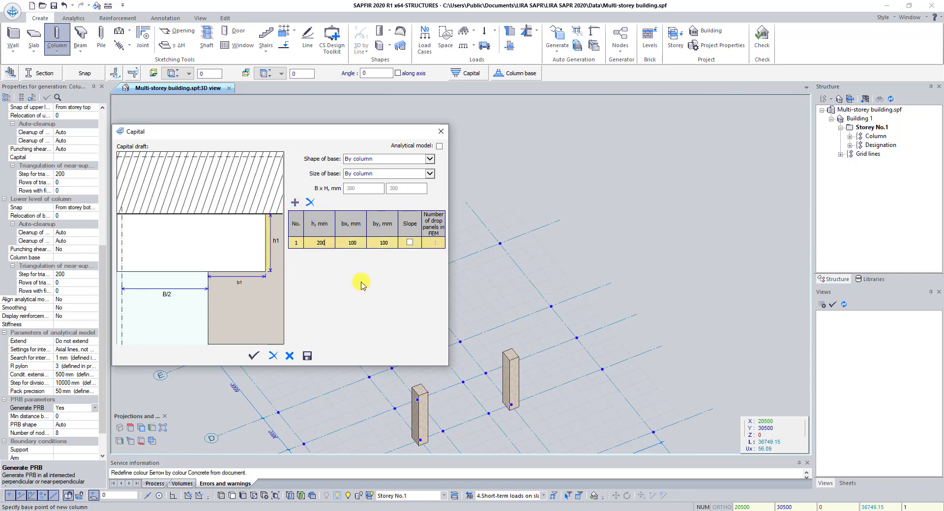
left_click(362, 241)
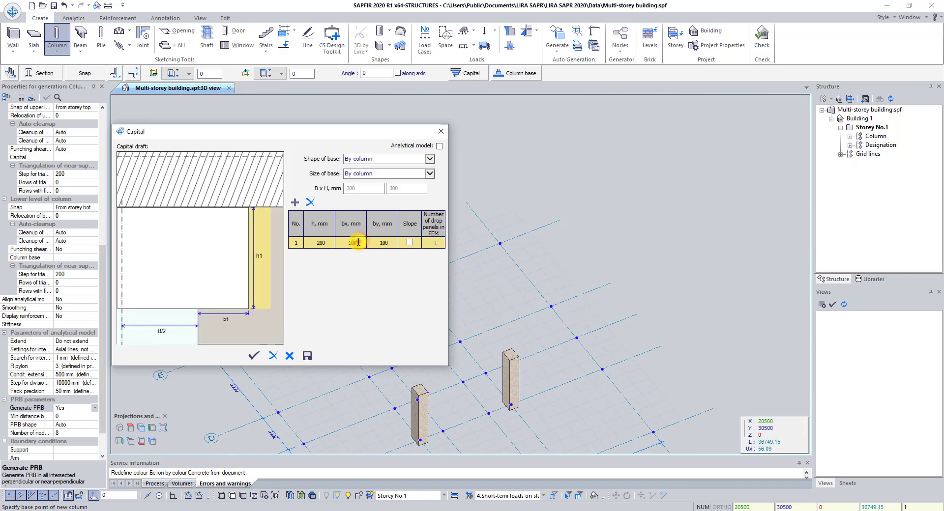
type("300")
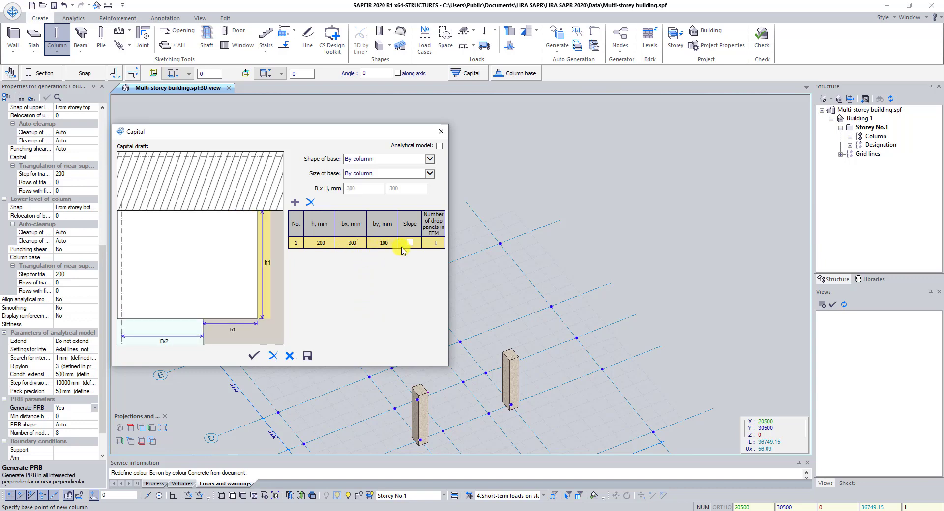
left_click(403, 259)
left_click(409, 243)
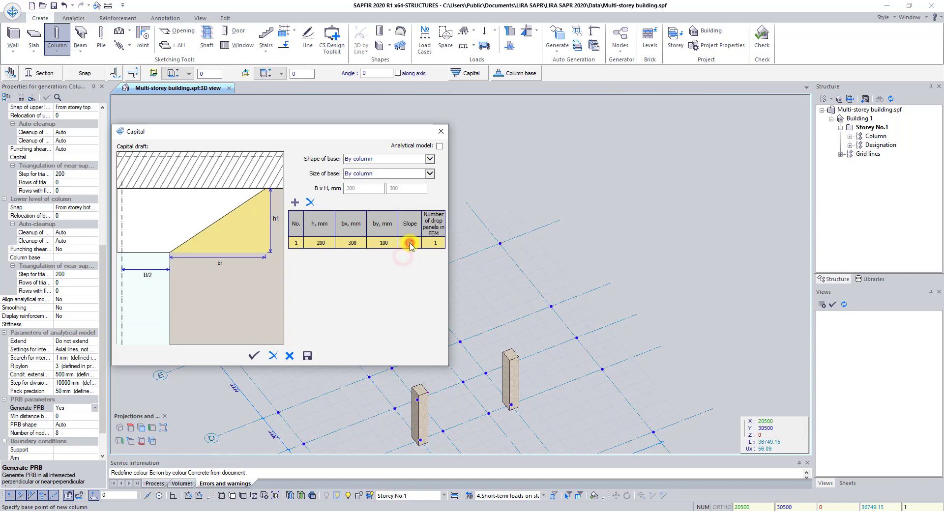
Add a second 200 × 300 mm drop panel, enable the analytical model, and apply
left_click(296, 203)
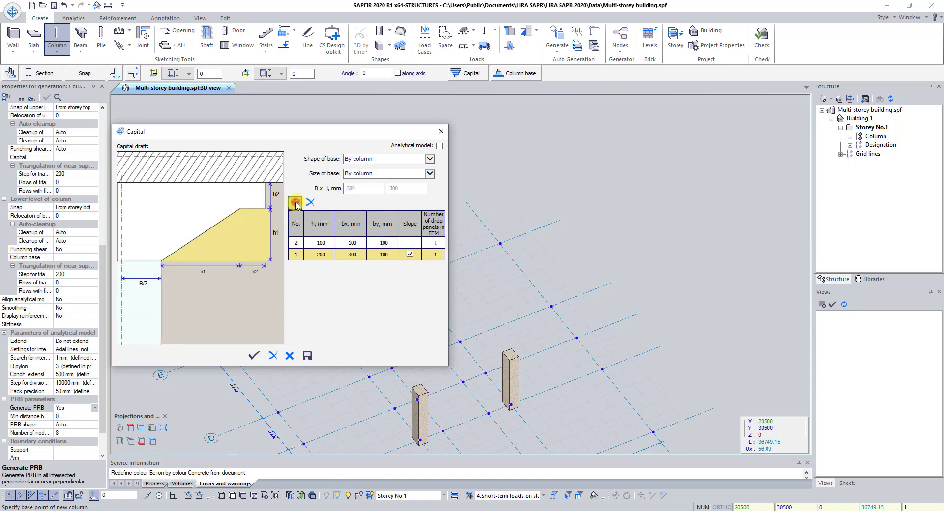
left_click(326, 242)
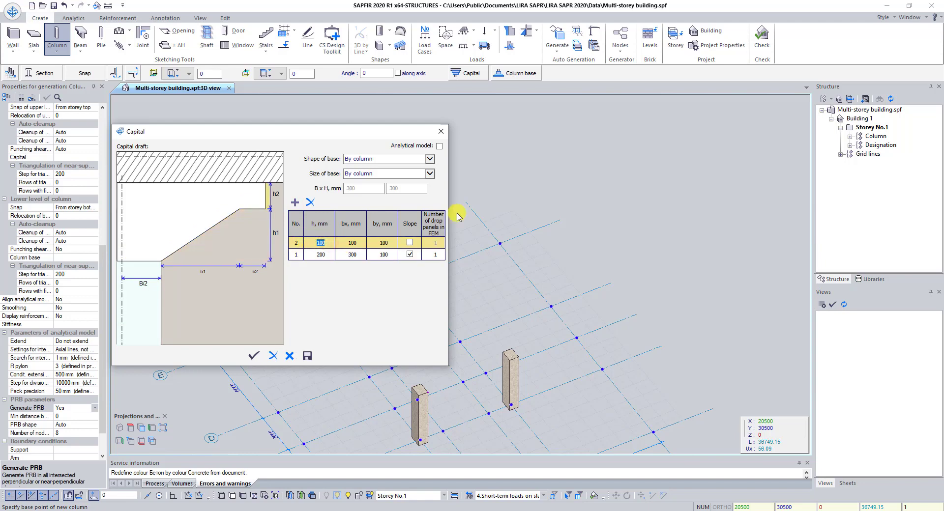
type("200")
left_click(358, 241)
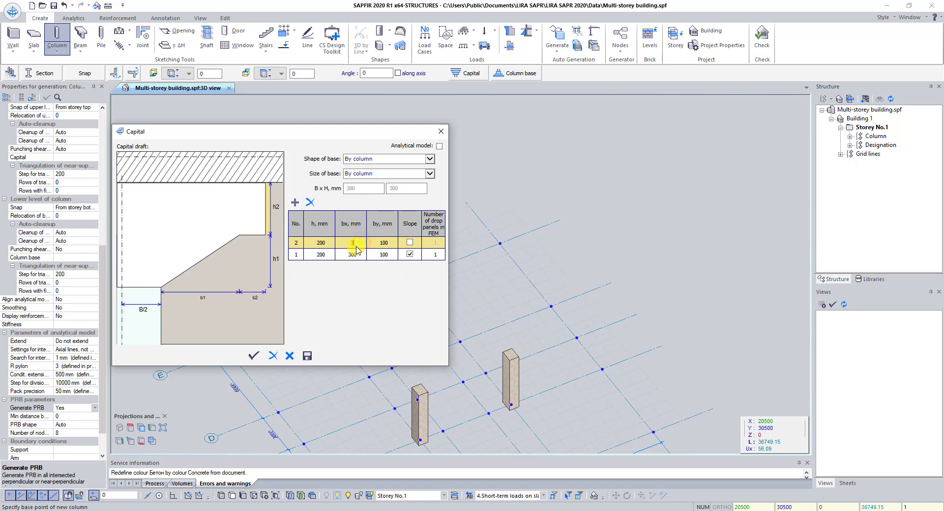
type("300")
left_click(369, 274)
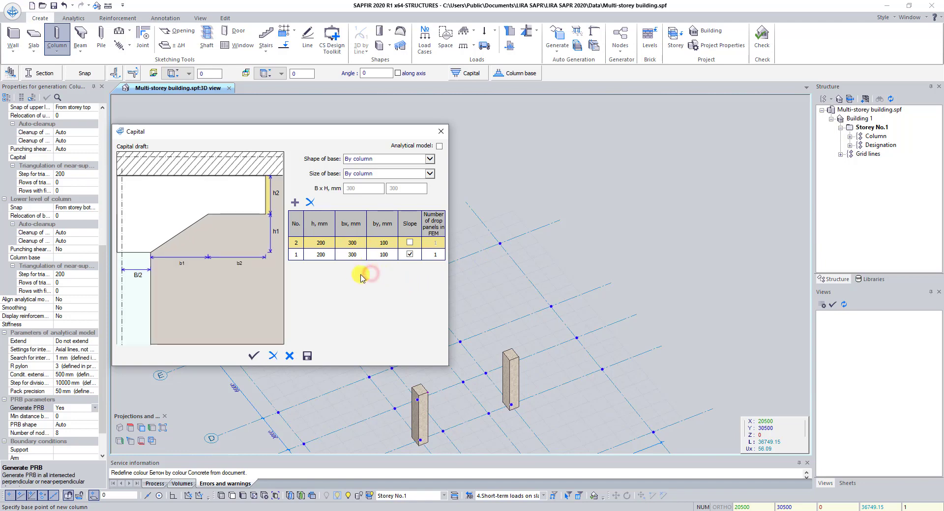
left_click(439, 146)
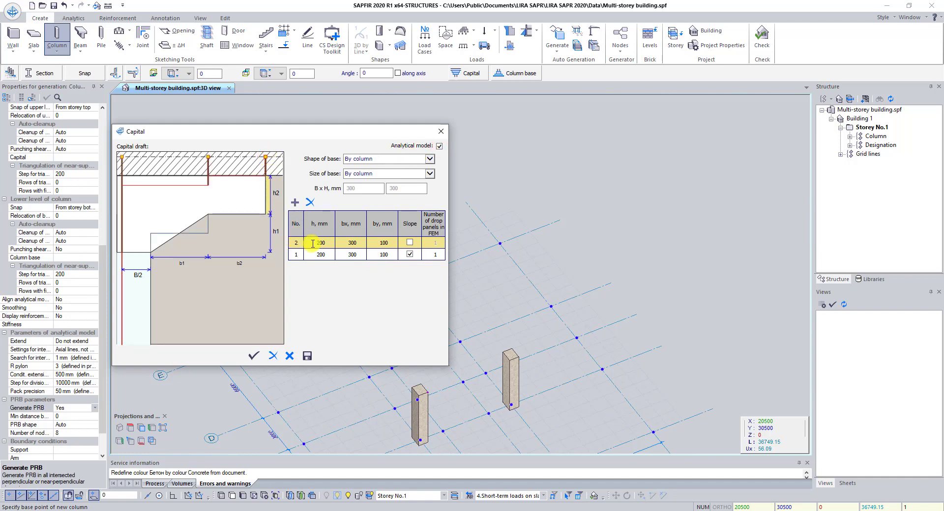
left_click(252, 359)
Place capital columns at A-1, A-2, A-4, C-1, E-6 and D-1
middle_click_drag(359, 354, 325, 215)
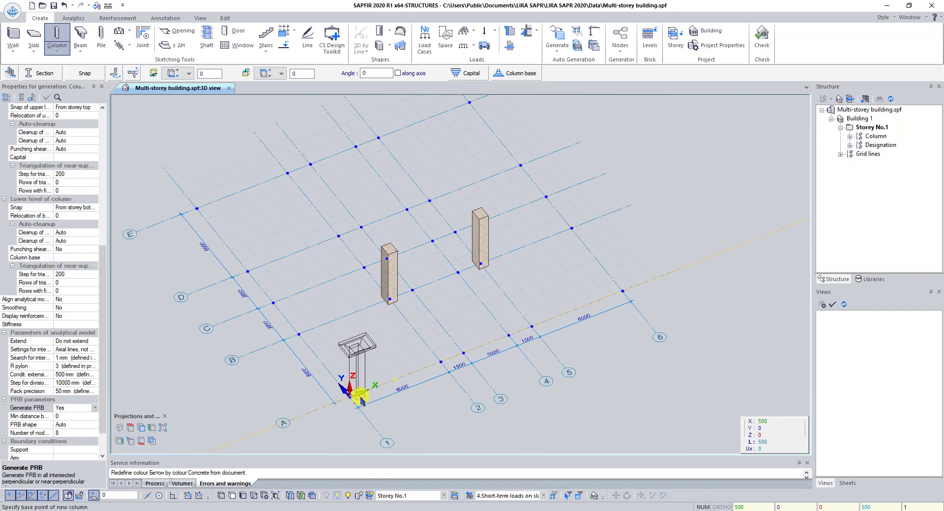
left_click(360, 399)
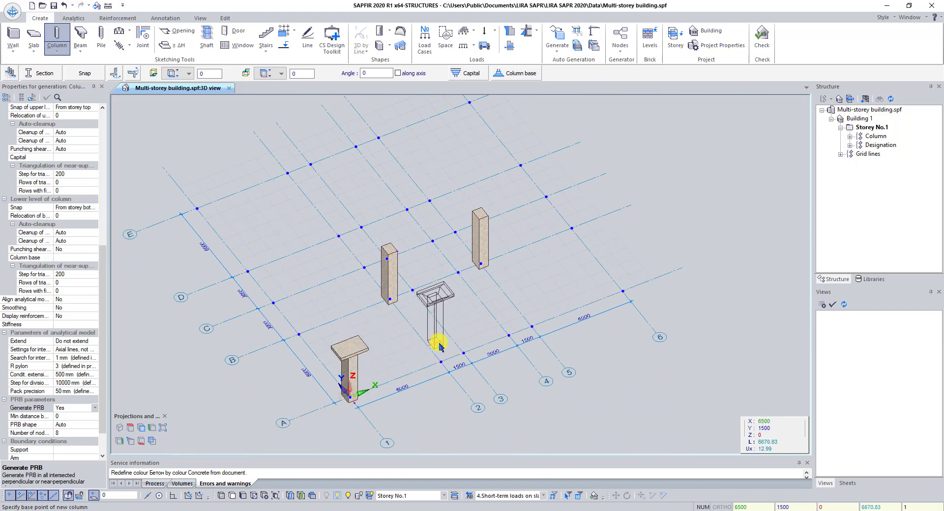
left_click(436, 360)
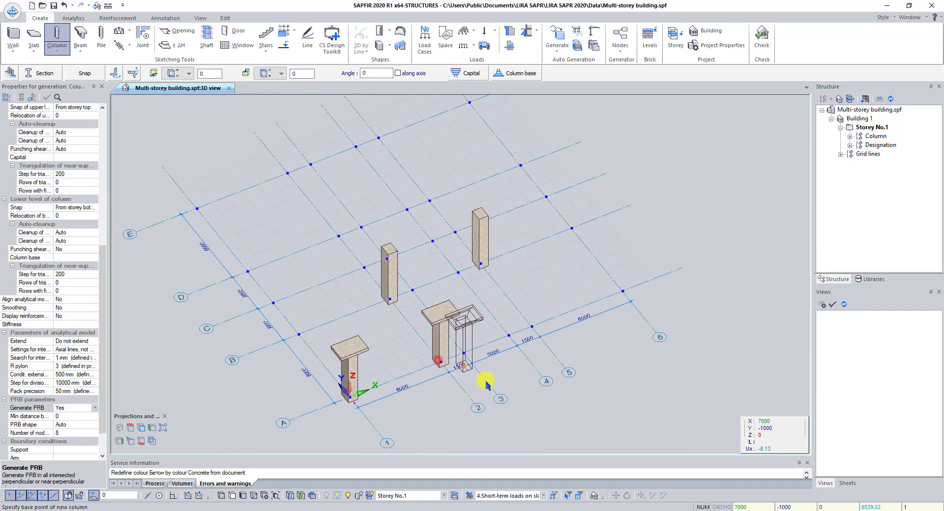
left_click(532, 326)
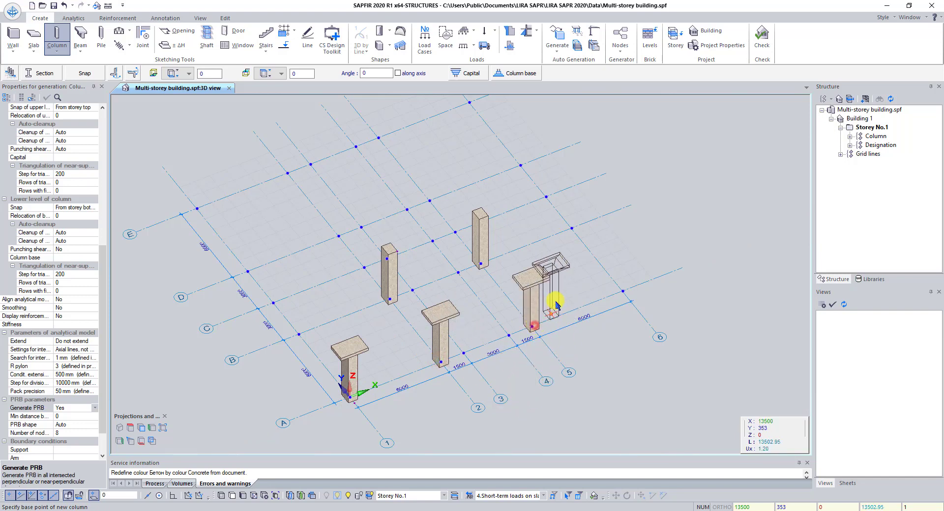
left_click(298, 334)
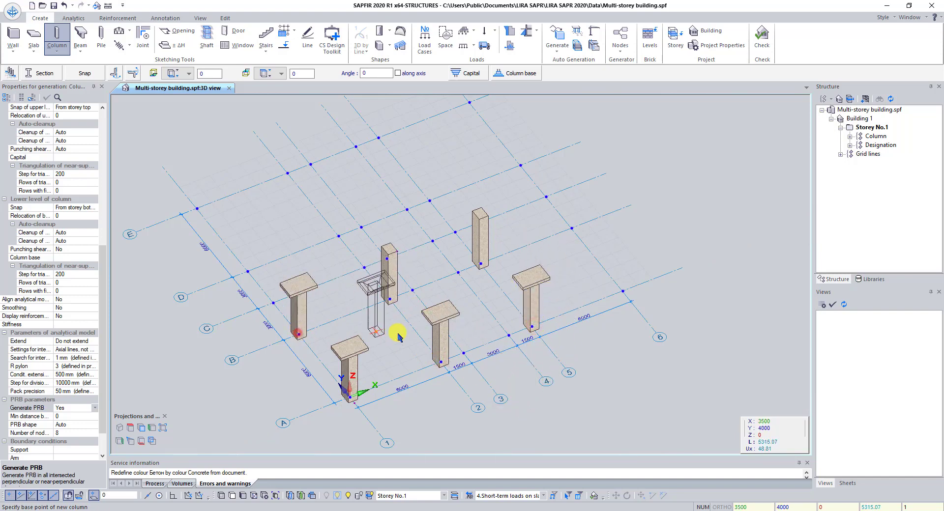
left_click(569, 226)
left_click(249, 271)
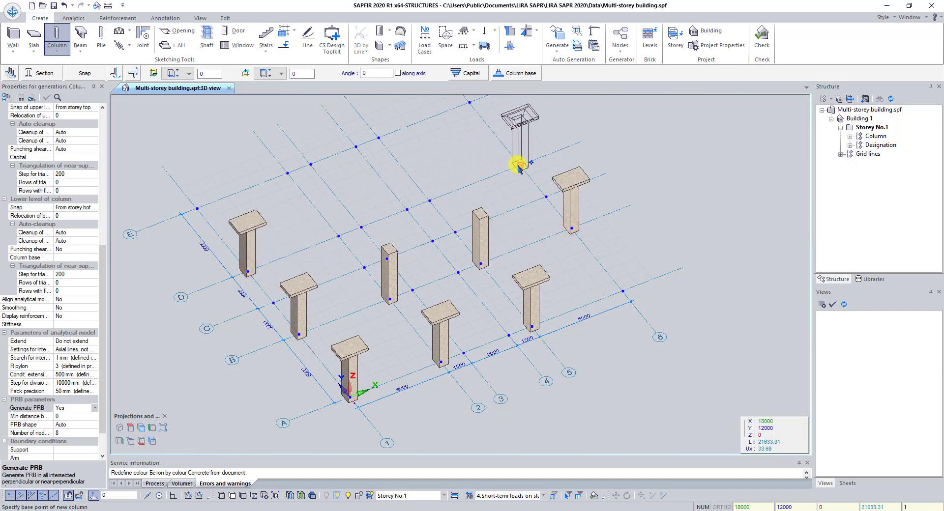
Place two more capital columns on line E, then end column placement
middle_click_drag(517, 164, 569, 242)
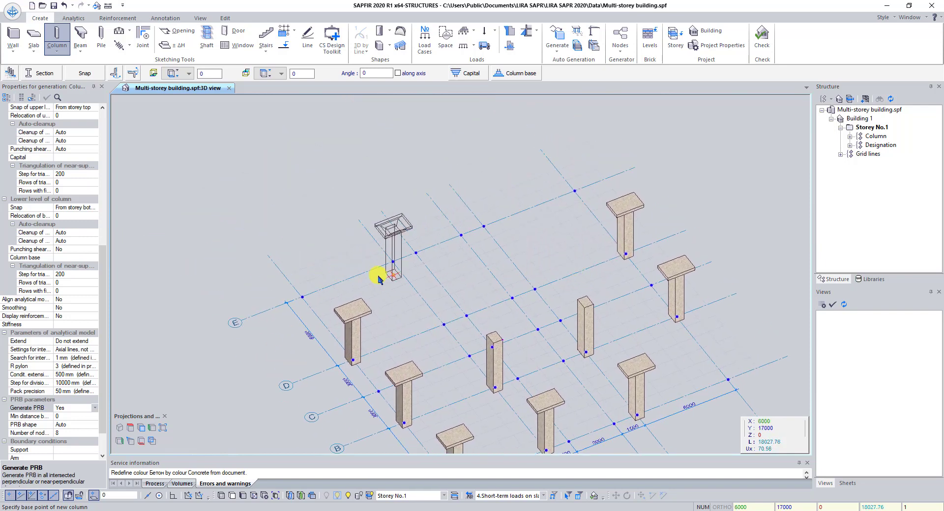
left_click(309, 295)
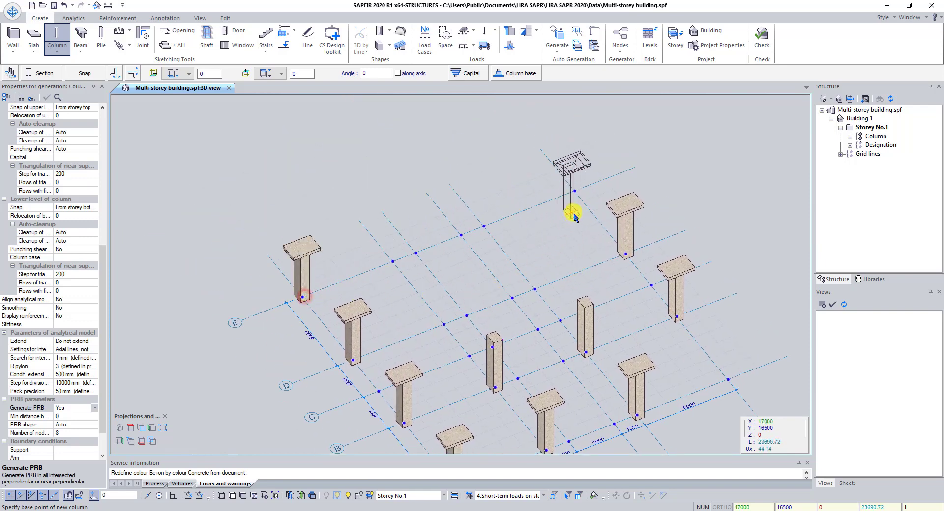
left_click(576, 192)
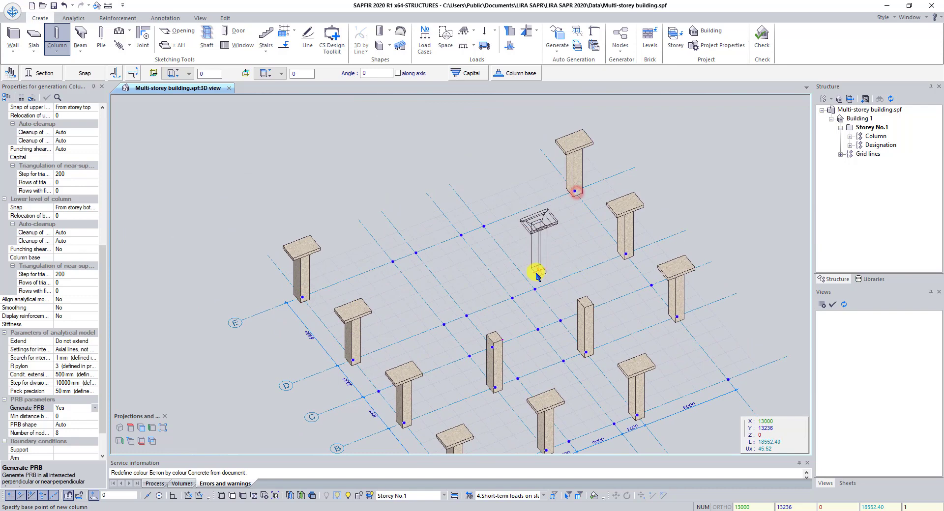
middle_click_drag(547, 266, 467, 224)
scroll(460, 236, "down", 2)
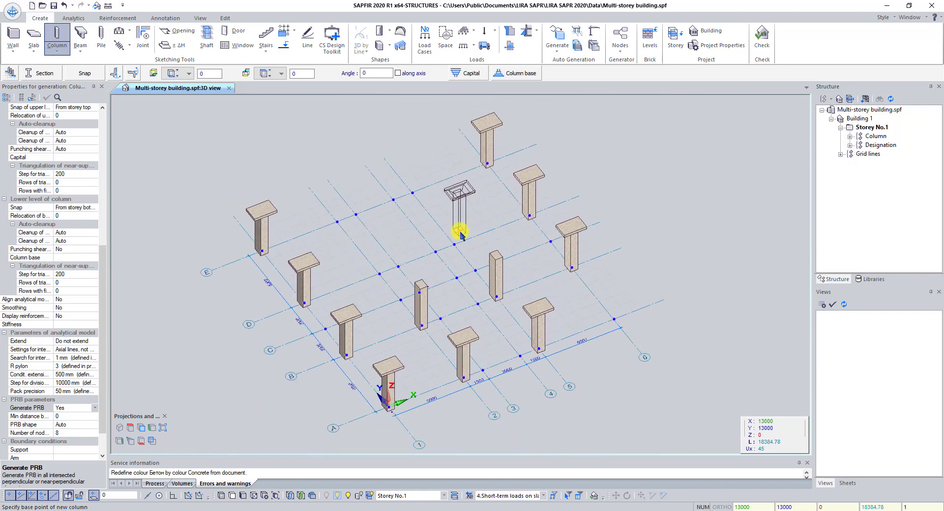
key("Escape")
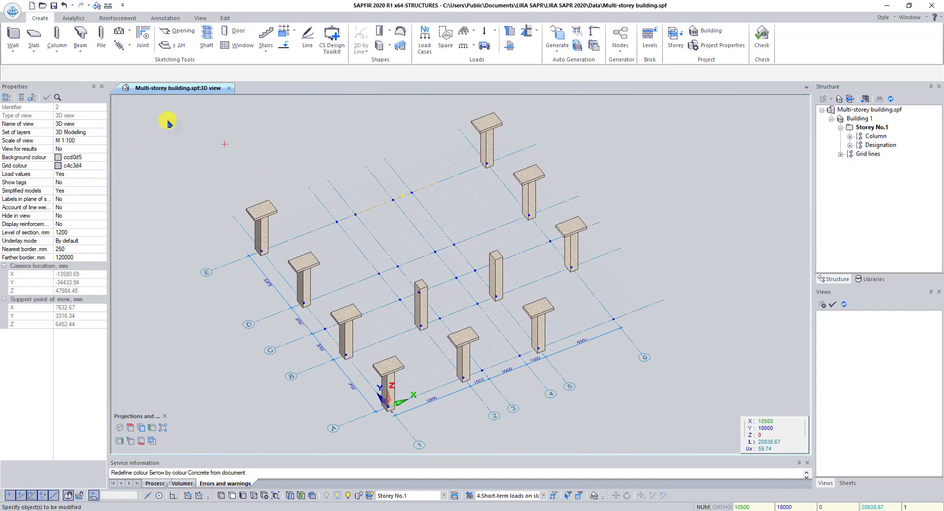
Set Generate PRB to Yes for walls and apply the setting
left_click(15, 37)
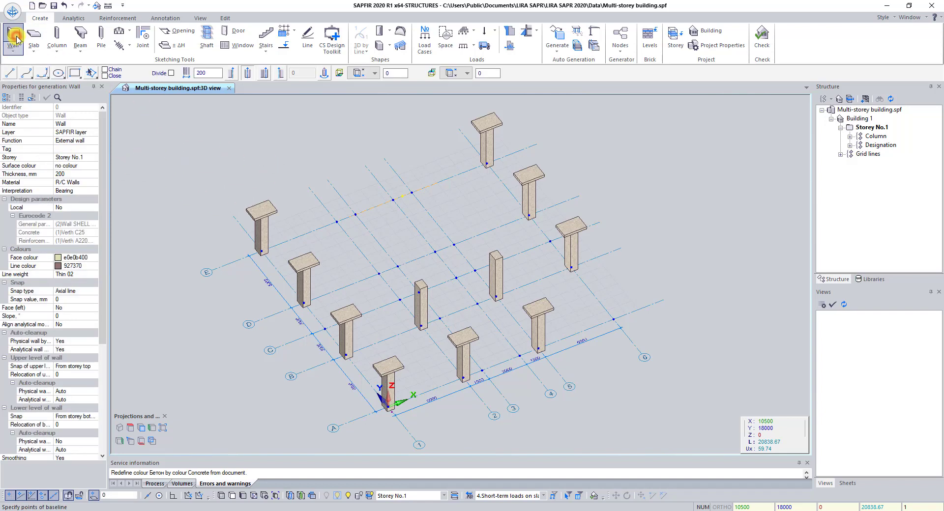
left_click_drag(103, 126, 109, 231)
left_click(91, 333)
left_click(94, 333)
left_click(75, 343)
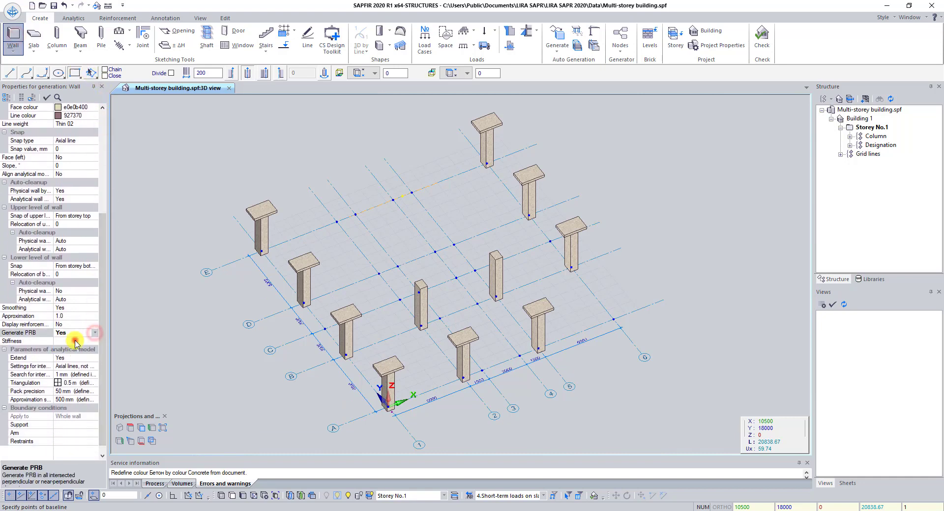
left_click(47, 98)
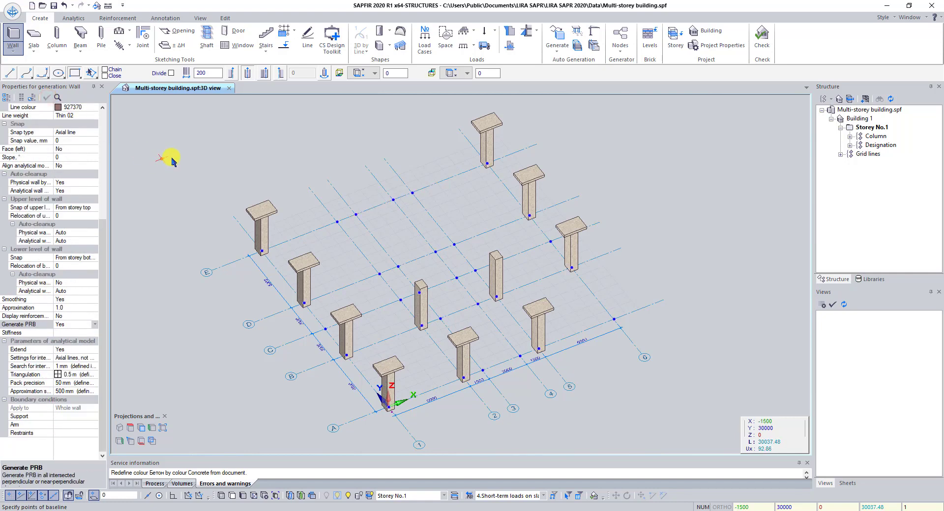
Choose rectangle walls, 200 mm thick, centreline axis, starting from the storey bottom
scroll(390, 205, "up", 1)
scroll(242, 148, "up", 1)
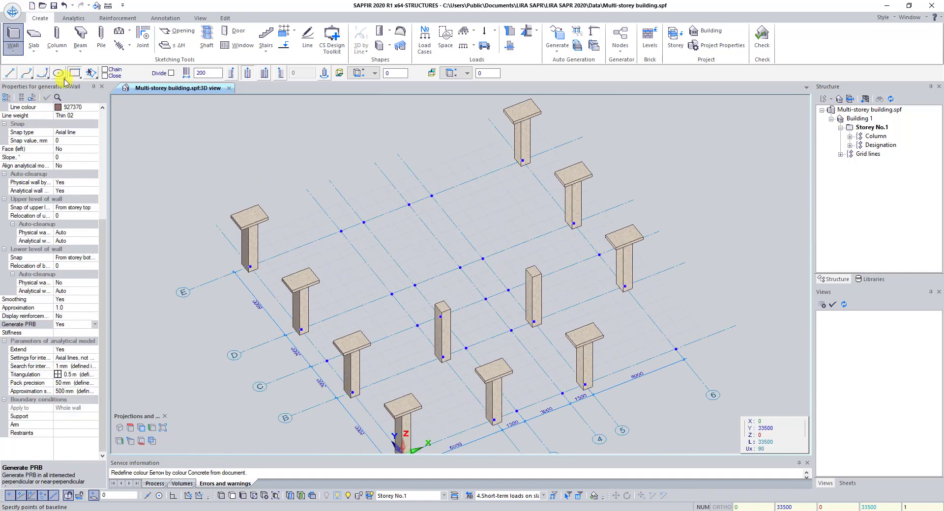
left_click(75, 73)
double_click(203, 73)
left_click(209, 73)
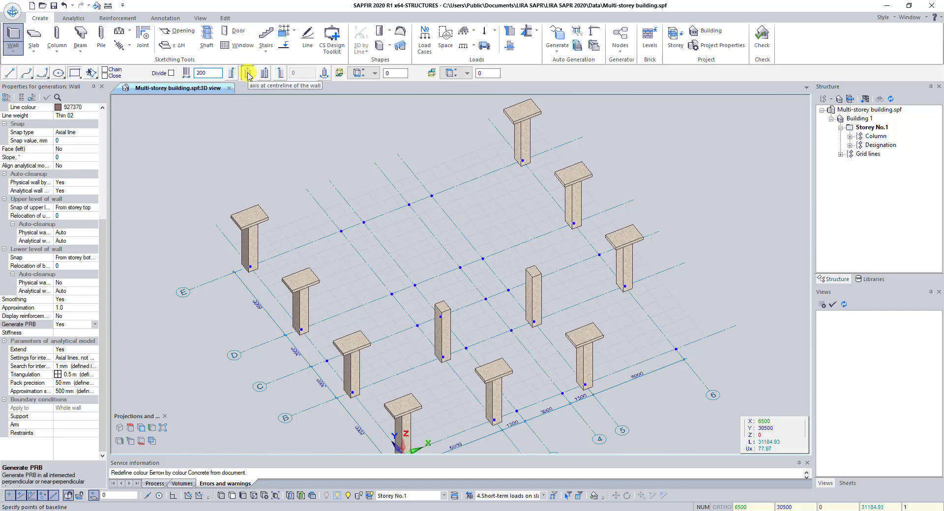
left_click(247, 74)
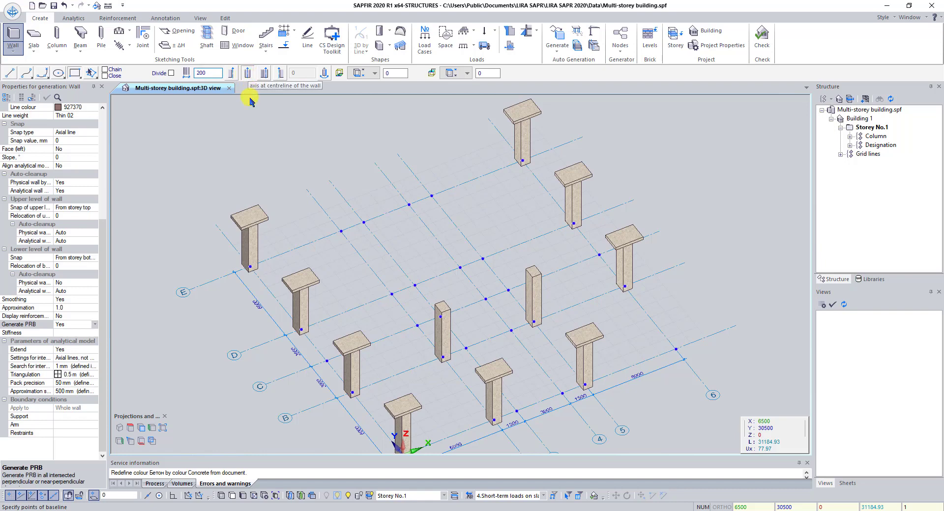
left_click(375, 74)
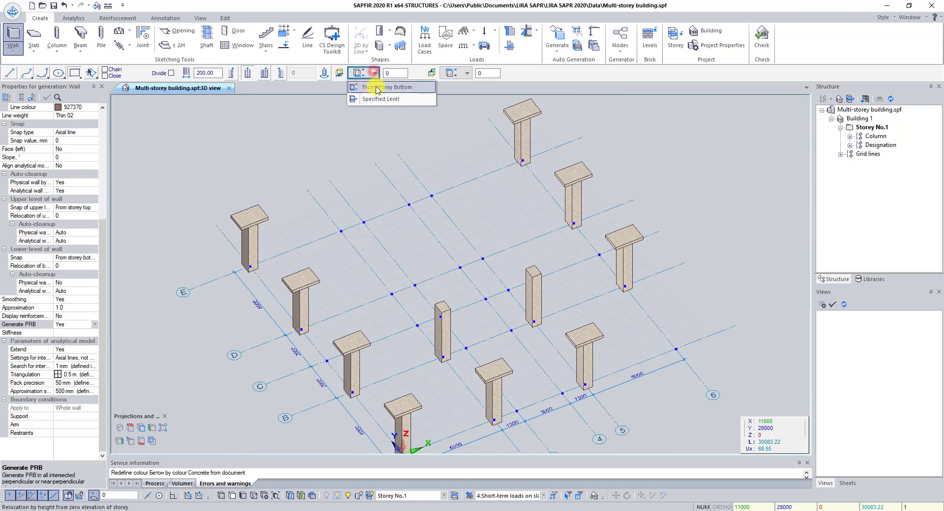
left_click(379, 88)
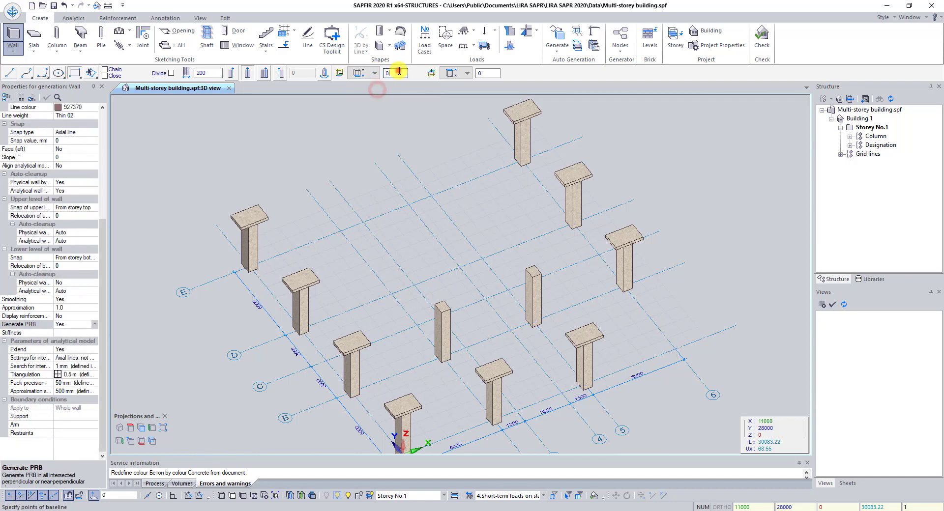
left_click(469, 74)
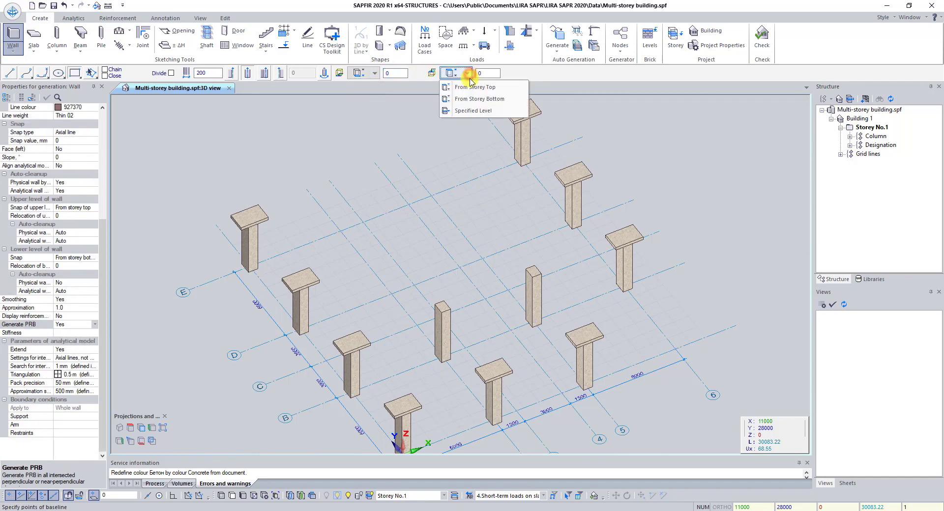
left_click(490, 72)
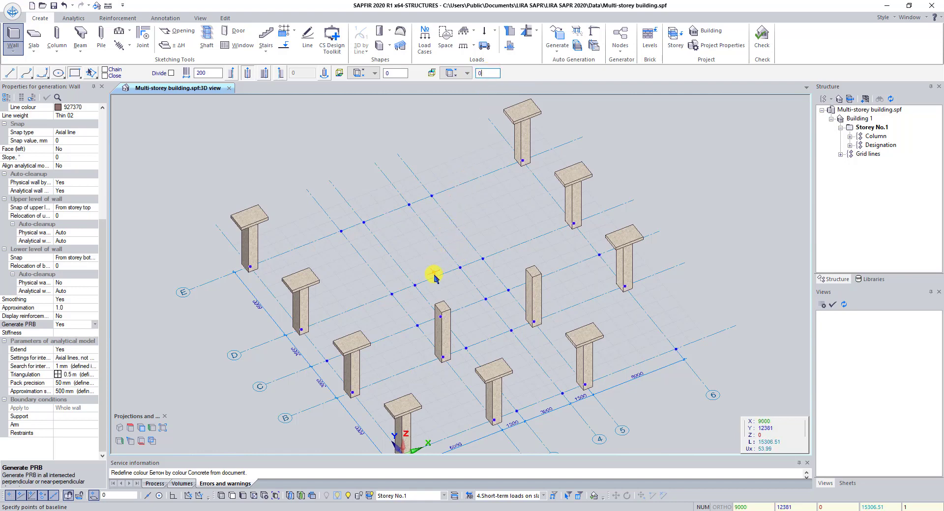
Draw the rectangular wall enclosure between two opposite grid nodes
middle_click_drag(433, 276, 426, 247)
left_click(407, 257)
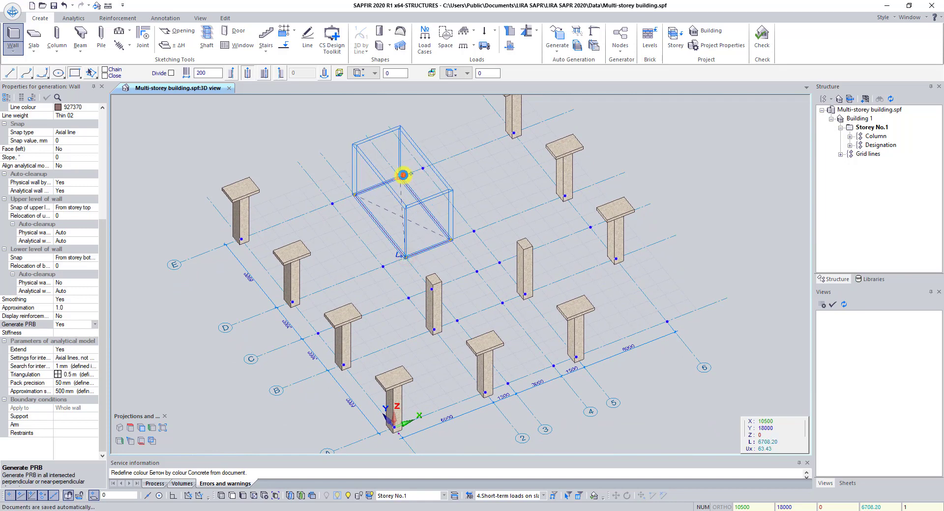
left_click(402, 176)
middle_click_drag(500, 221, 479, 211, "shift")
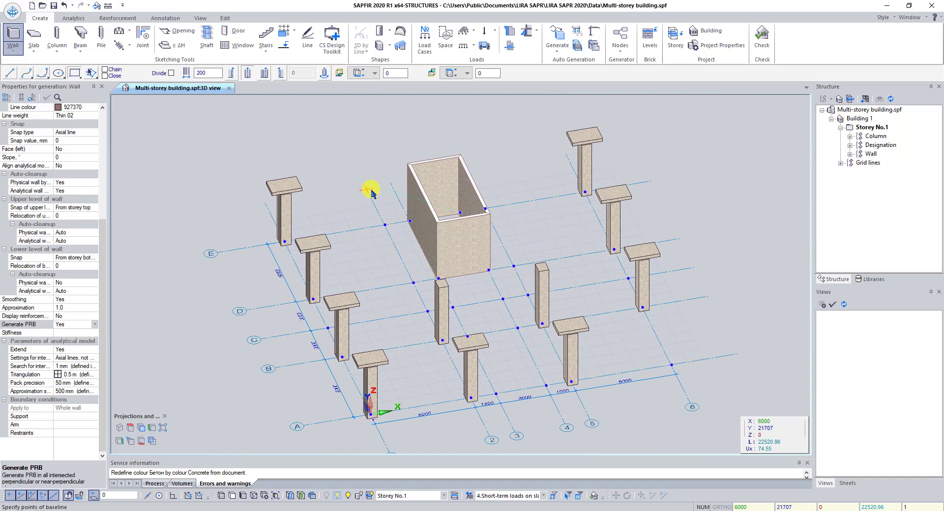
key("Escape")
middle_click_drag(485, 274, 395, 270)
middle_click_drag(402, 305, 436, 315, "shift")
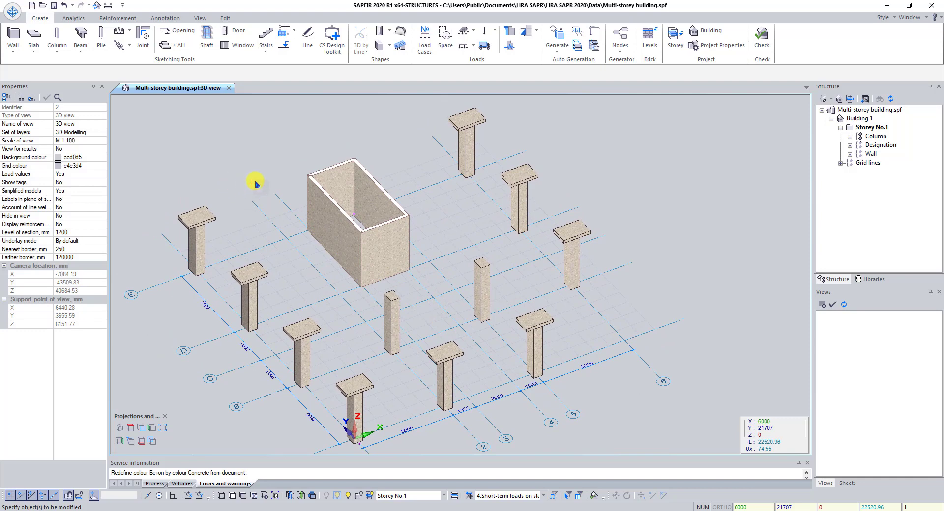
Set the door to a 900×2100 Rectangular opening snapped to the wall's middle
left_click(239, 34)
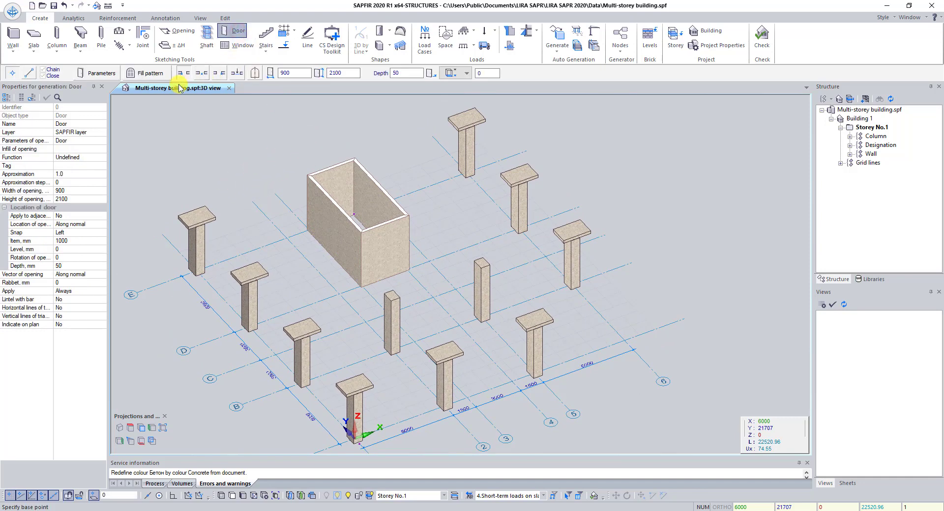
left_click(96, 74)
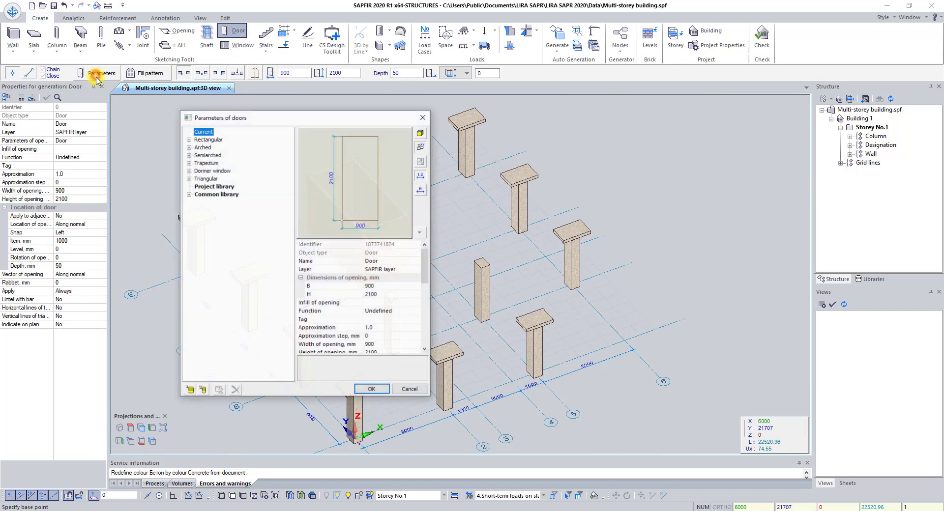
left_click_drag(210, 116, 173, 111)
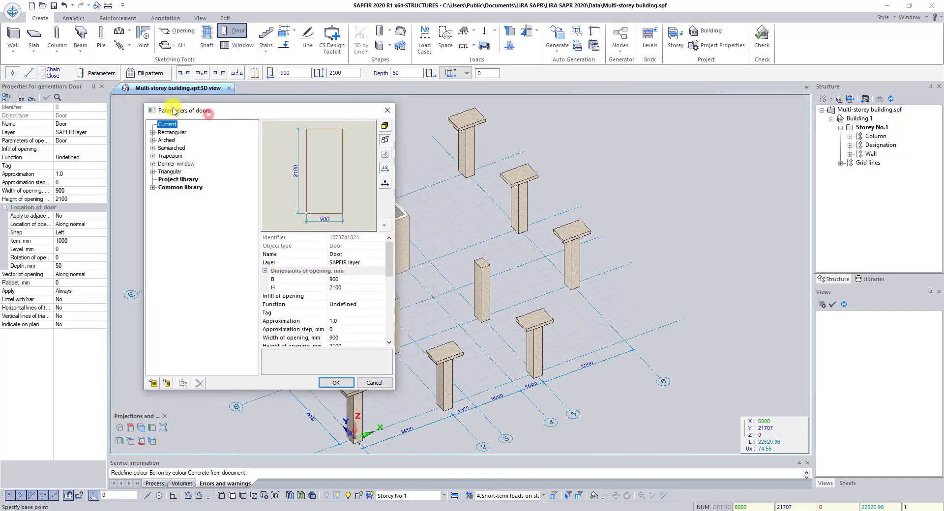
double_click(169, 133)
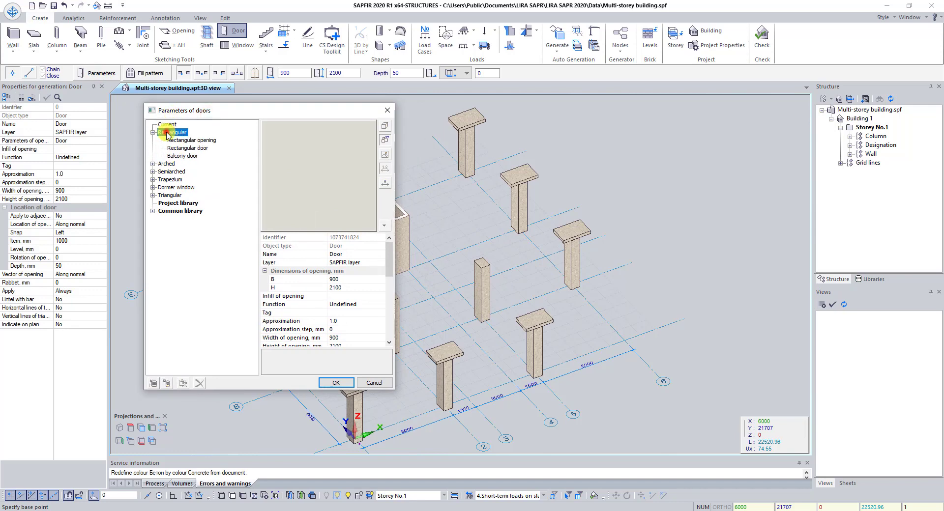
left_click(206, 141)
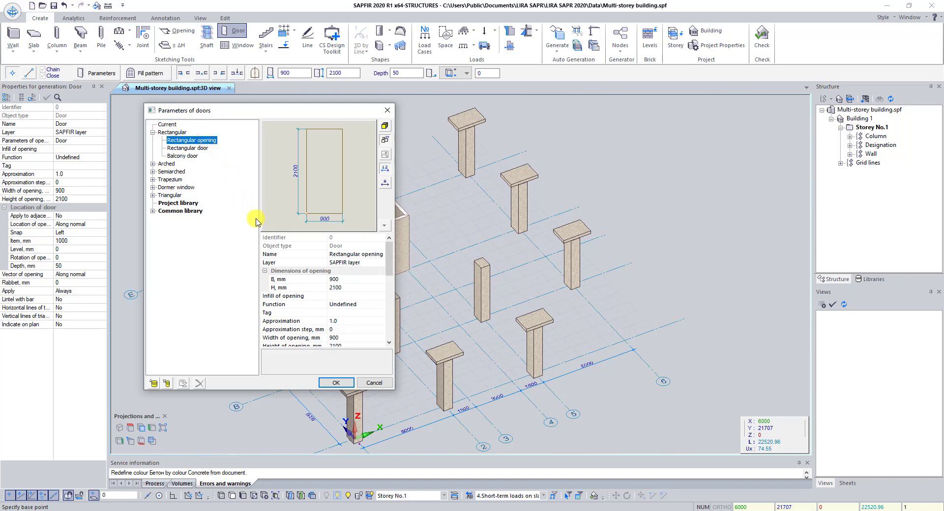
left_click(349, 280)
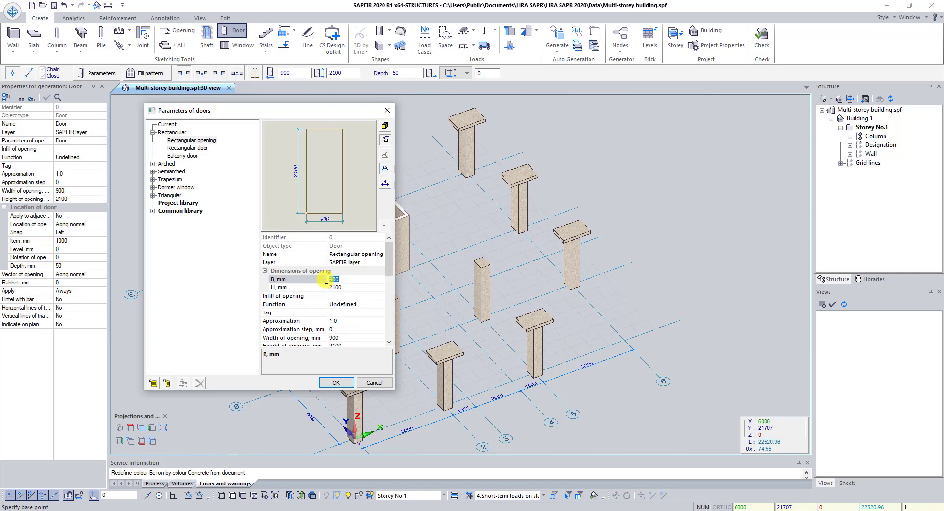
left_click(355, 289)
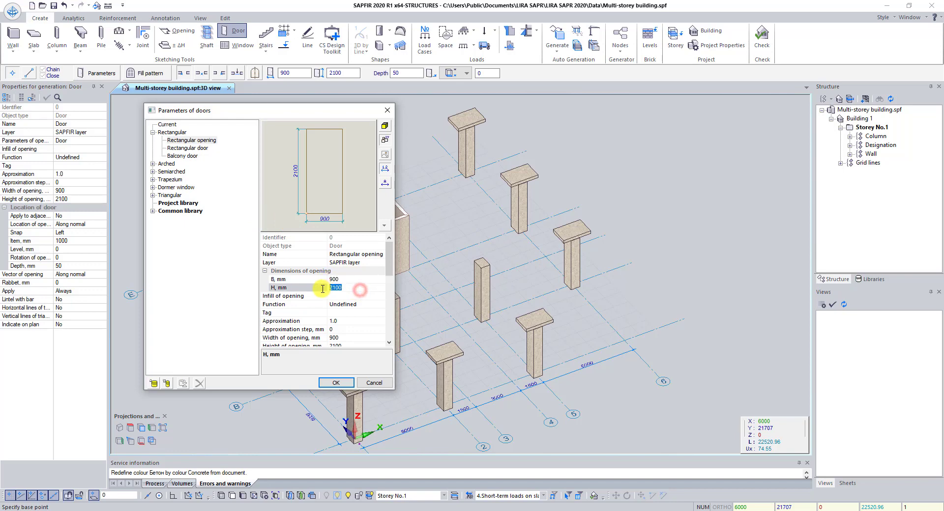
left_click_drag(388, 257, 389, 291)
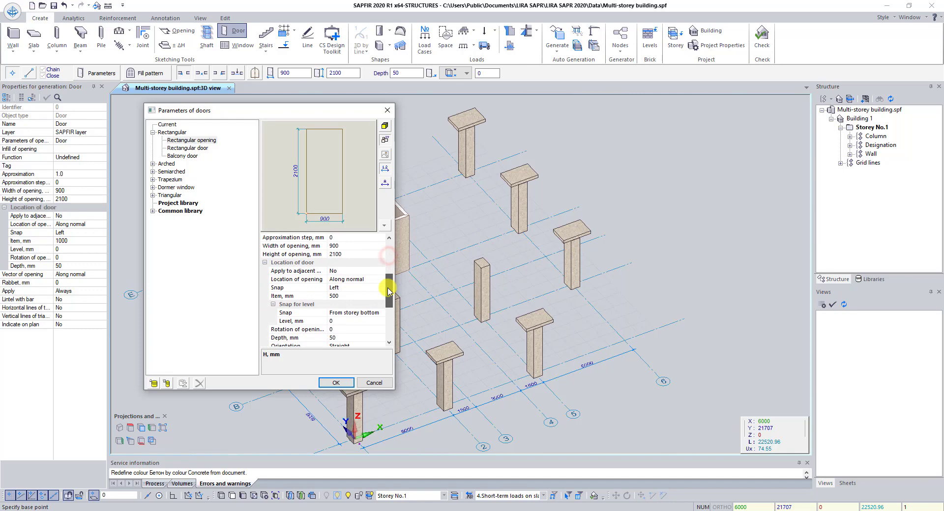
left_click(294, 288)
left_click(381, 287)
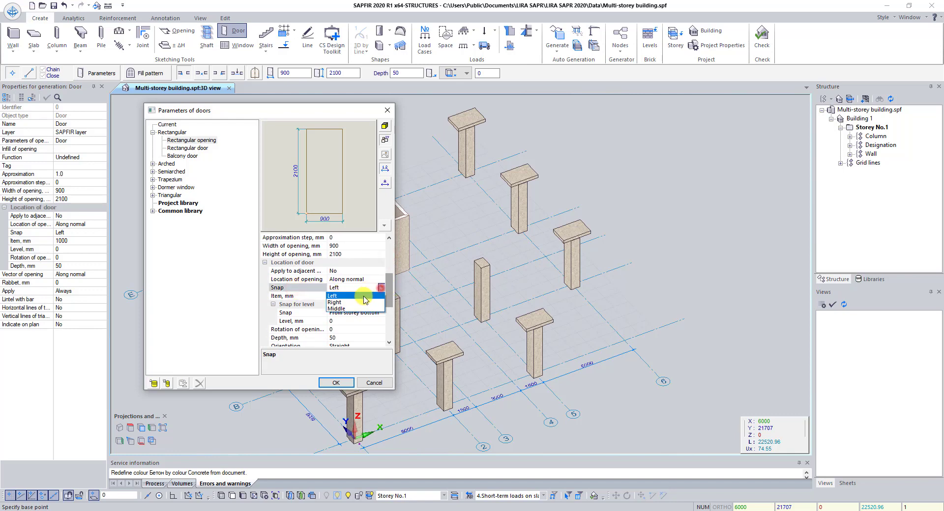
left_click(350, 309)
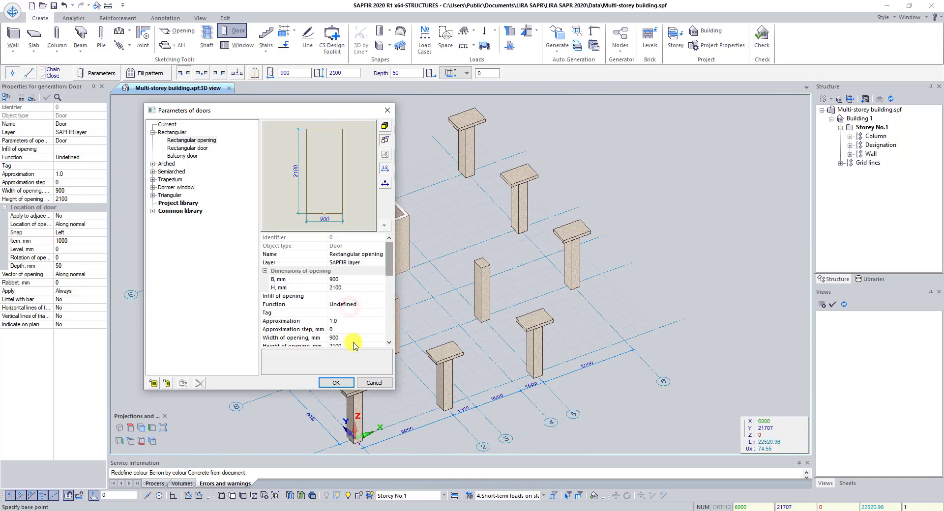
left_click(333, 383)
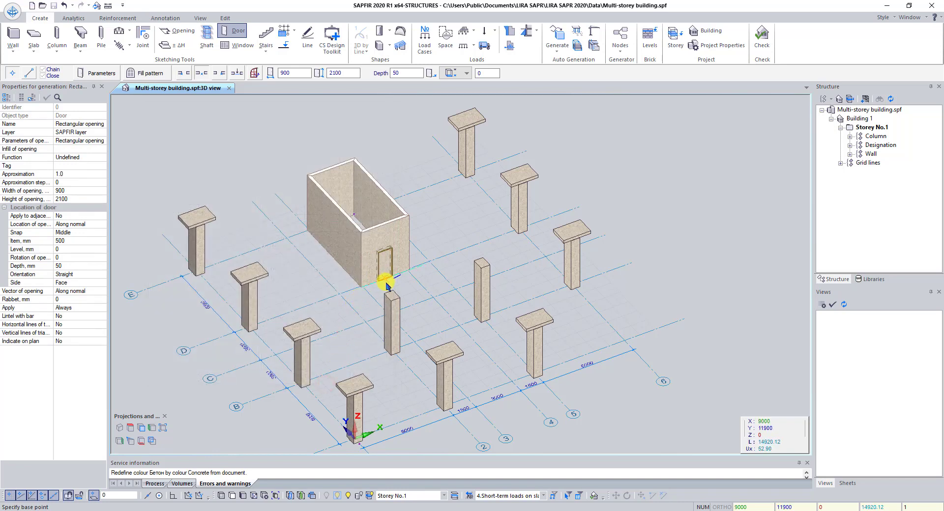
Place the door opening in the enclosure's front wall
scroll(409, 285, "up", 2)
scroll(409, 285, "up", 1)
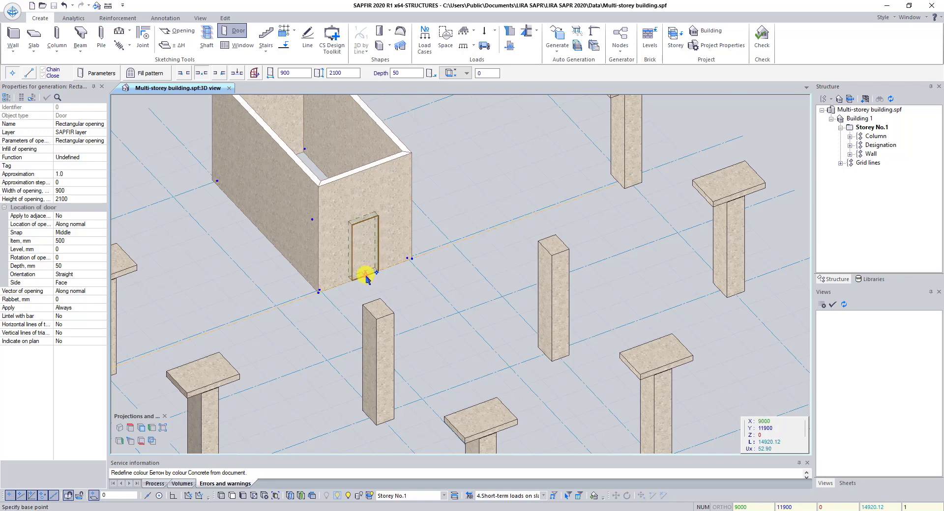
left_click(366, 278)
scroll(413, 286, "down", 3)
middle_click_drag(439, 319, 379, 276)
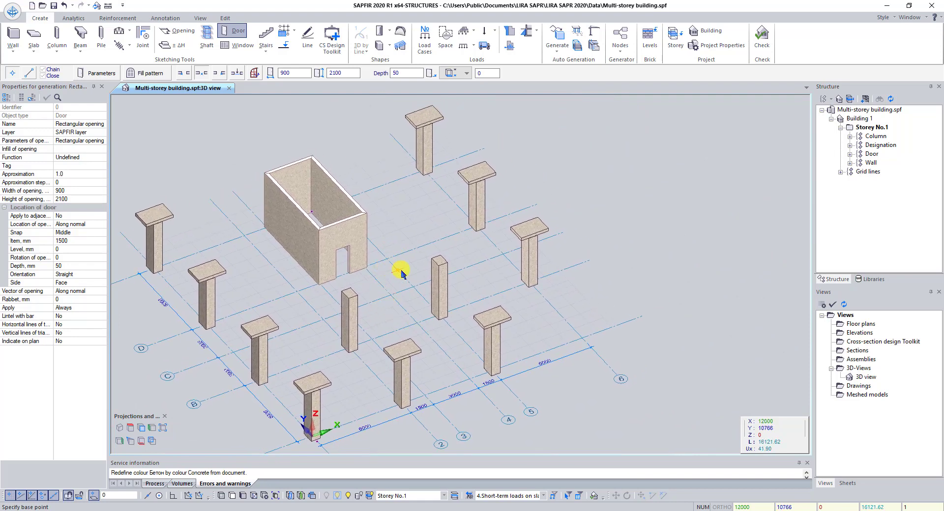
key("Escape")
middle_click_drag(378, 280, 416, 305)
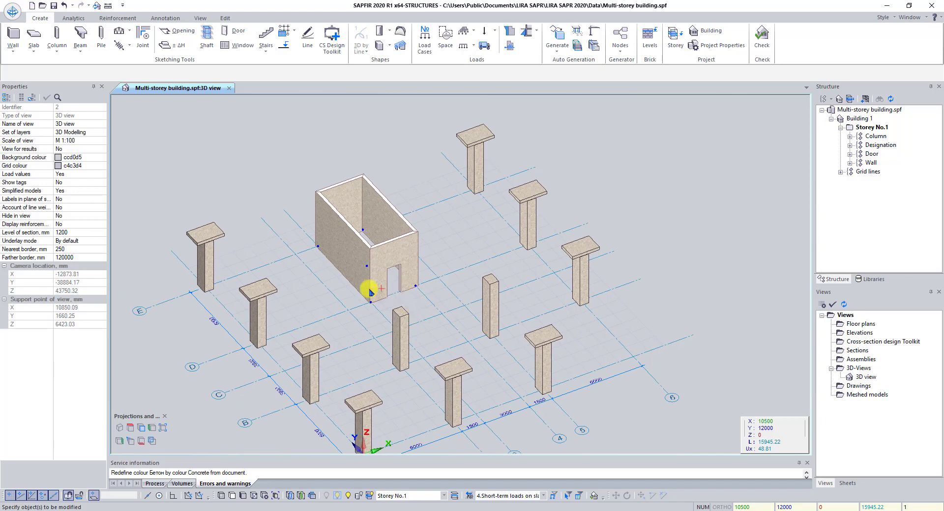
Choose a rectangle slab contour with level snapped from the storey bottom
left_click(35, 37)
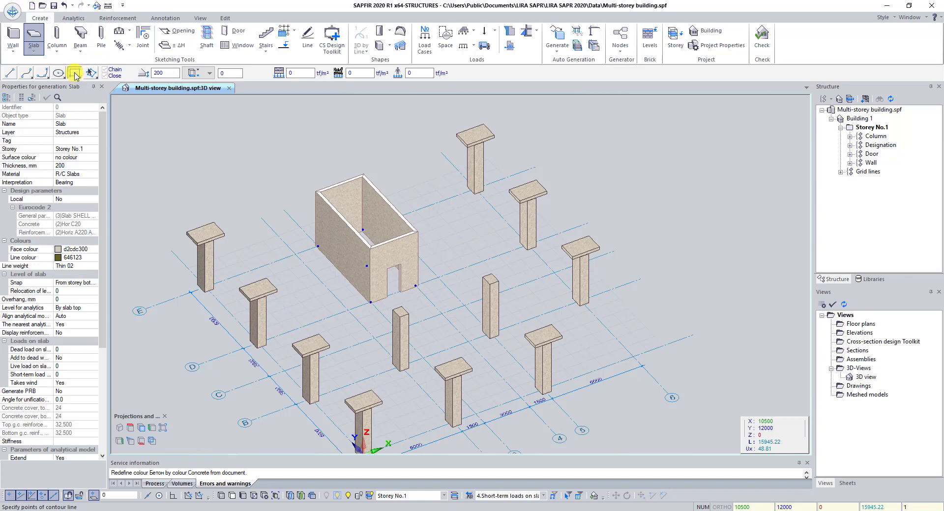
left_click(75, 74)
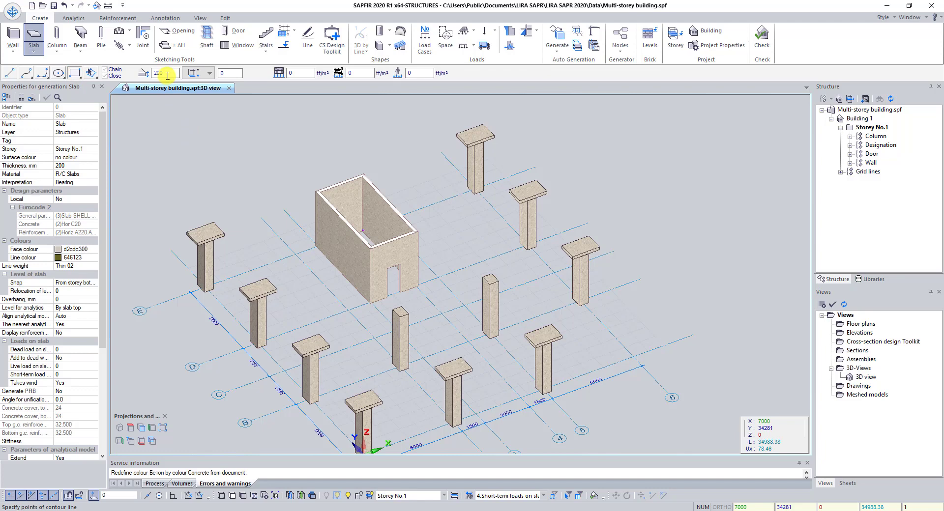
left_click(209, 74)
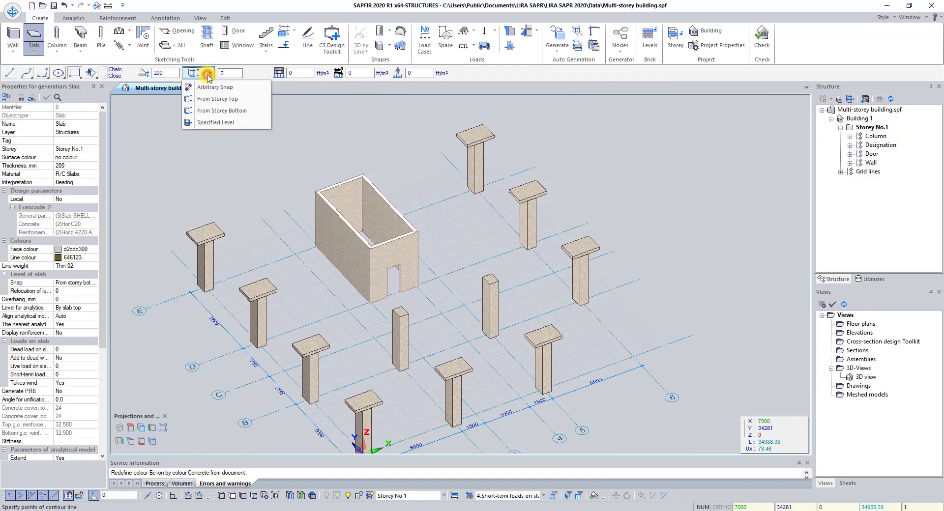
left_click(220, 112)
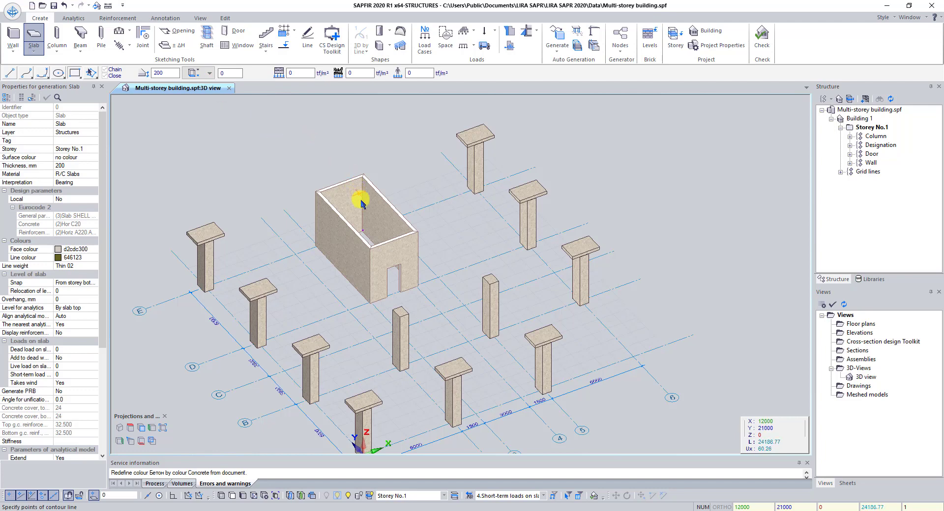
Fix the slab's first corner at X -1170 via coordinate entry
key("Tab")
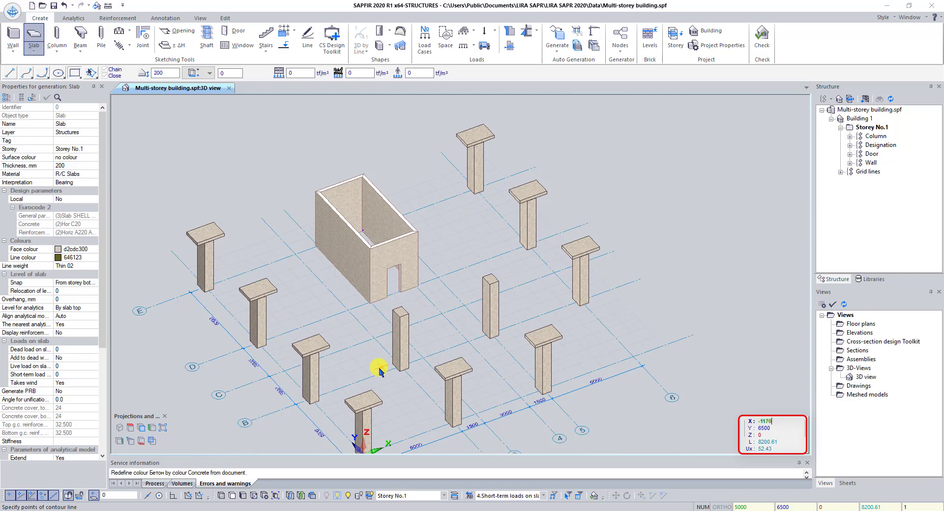
type("-1170")
key("Tab")
key("Return")
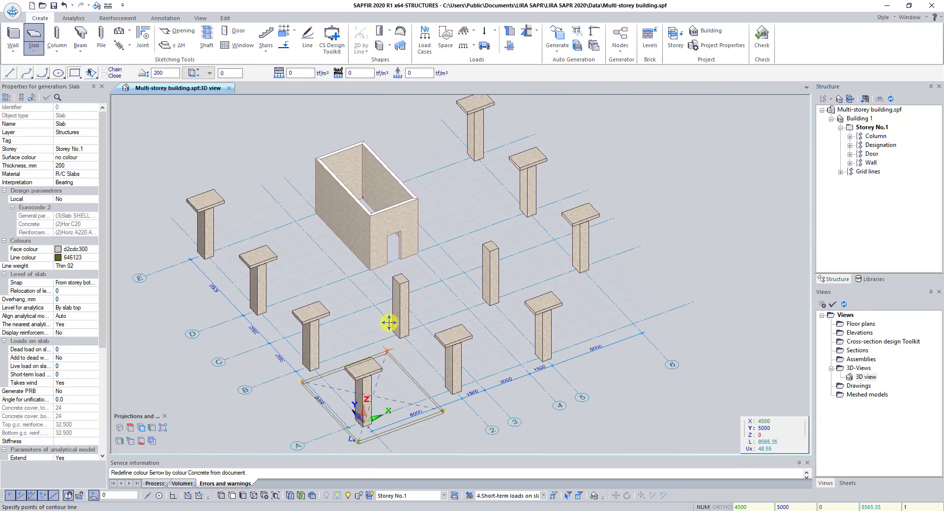
Complete the slab at the opposite corner 19420, 19420
middle_click_drag(386, 267, 384, 288)
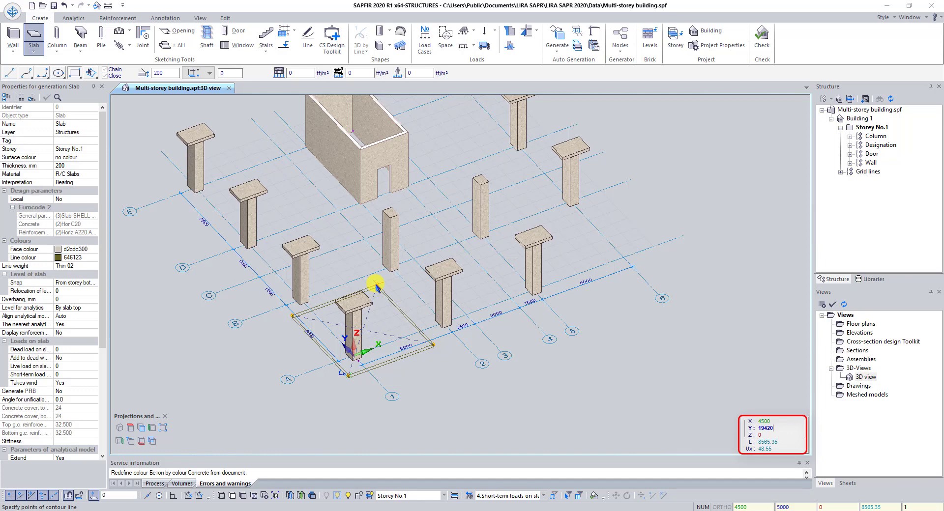
key("Tab")
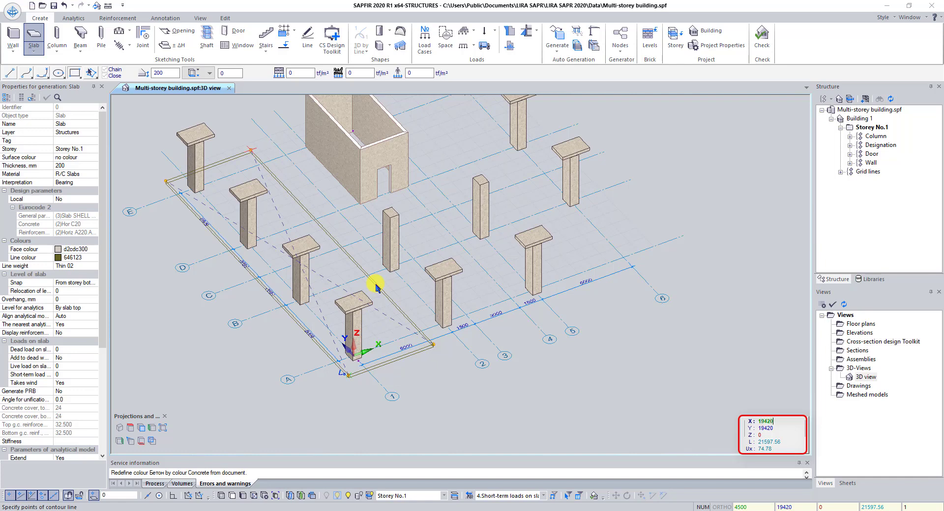
type("19420")
key("Return")
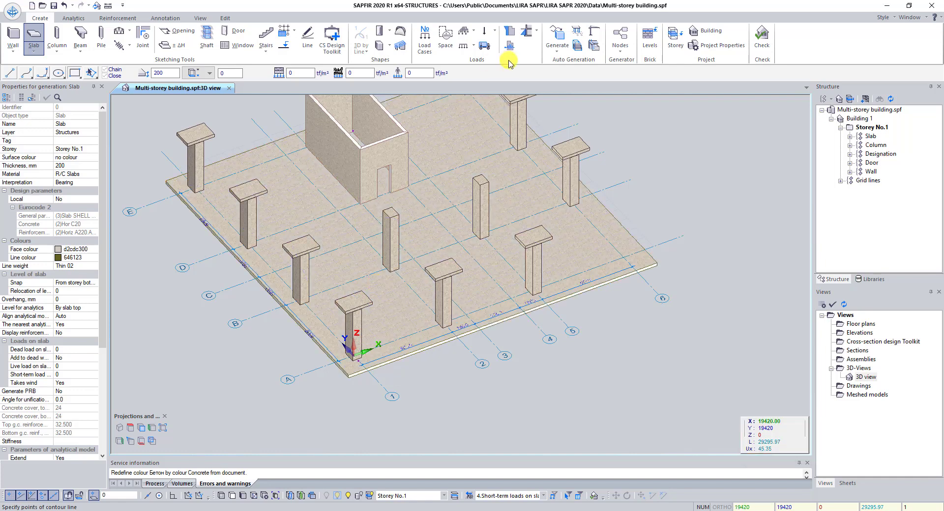
scroll(468, 256, "down", 3)
scroll(450, 273, "down", 2)
scroll(477, 201, "down", 2)
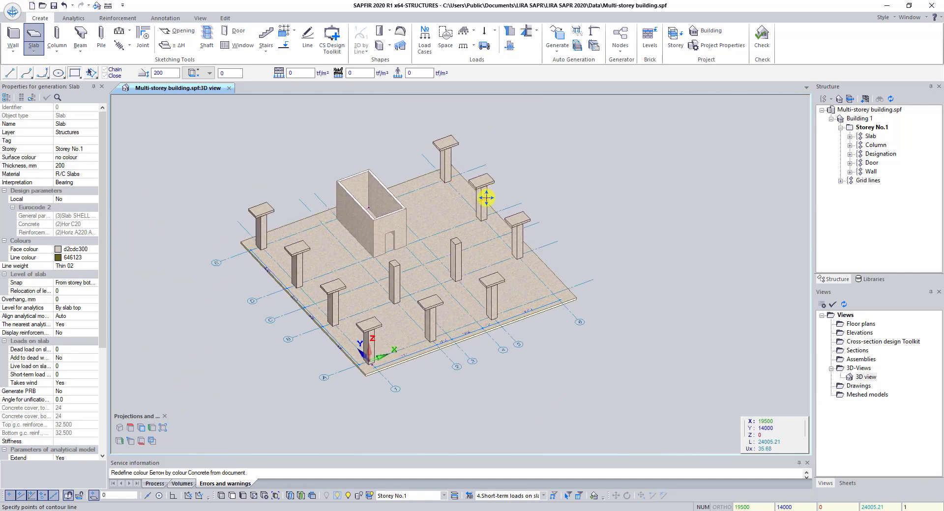
key("Escape")
middle_click_drag(526, 244, 439, 273)
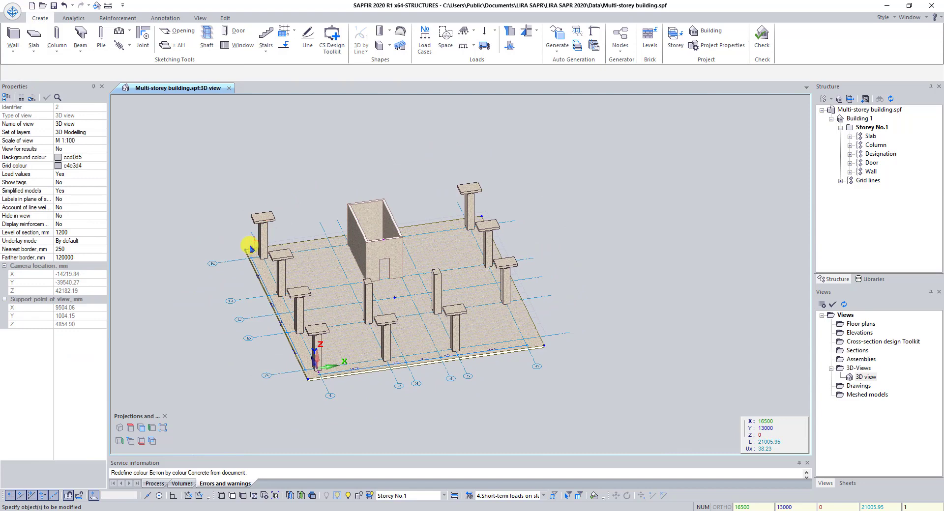
In top view, move the row-A 6000 dimension down below the slab edge
left_click(131, 431)
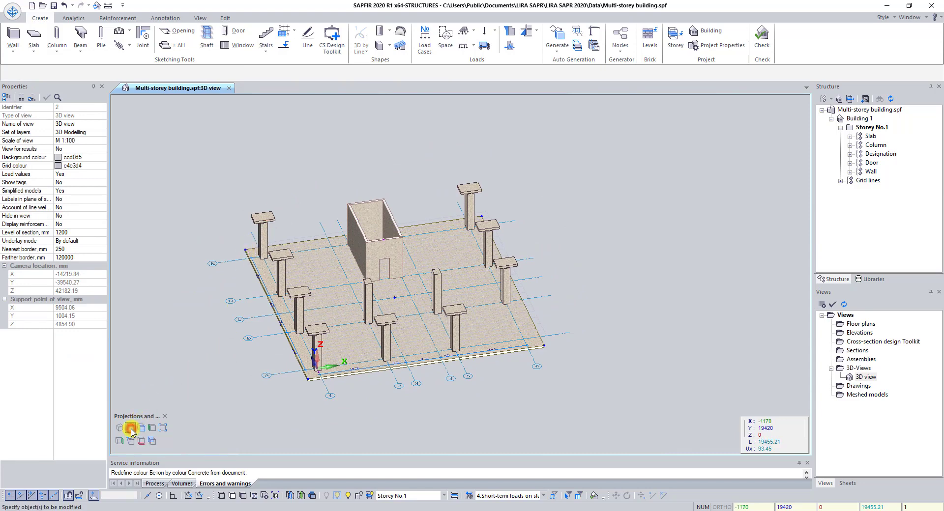
scroll(337, 300, "up", 3)
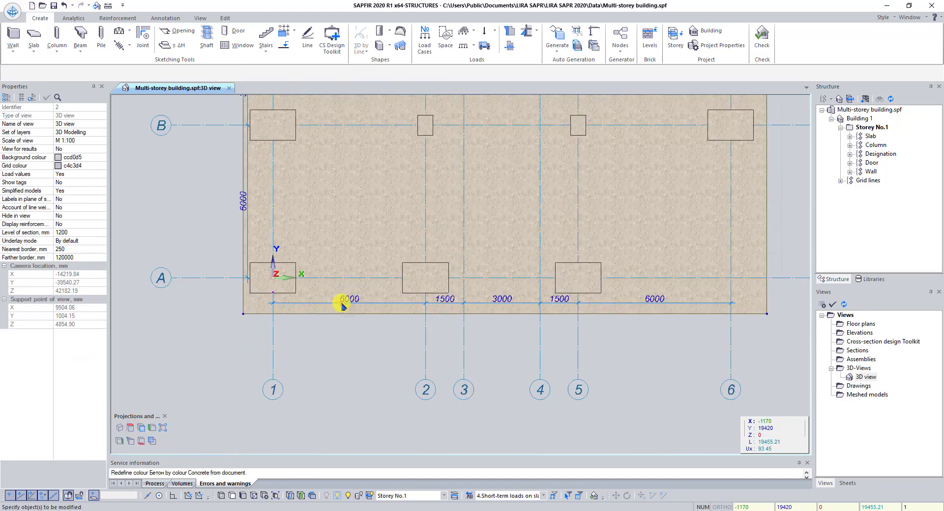
left_click(349, 304)
scroll(278, 324, "up", 1)
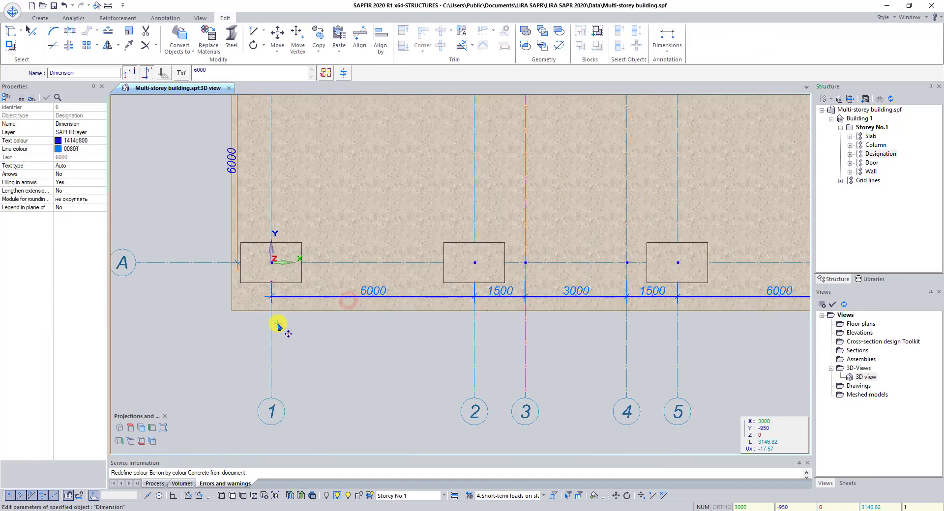
middle_click_drag(302, 328, 386, 363)
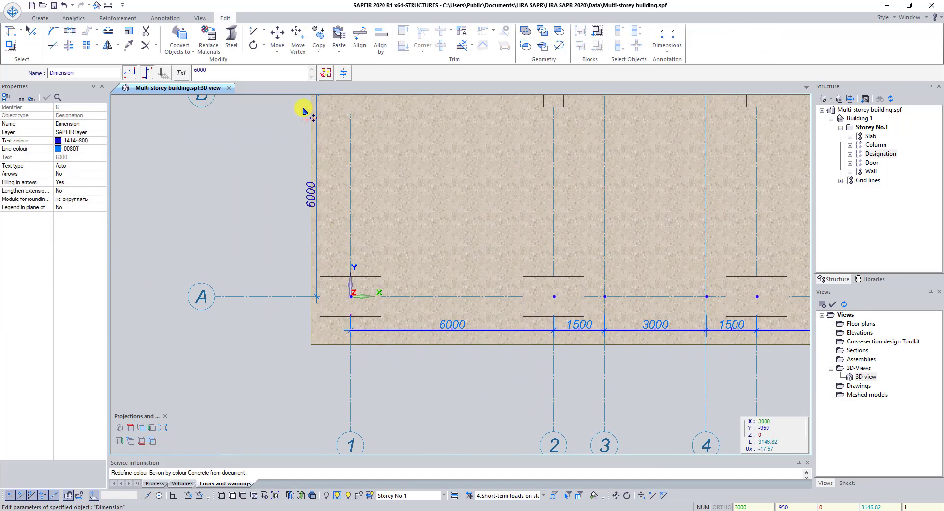
left_click(277, 36)
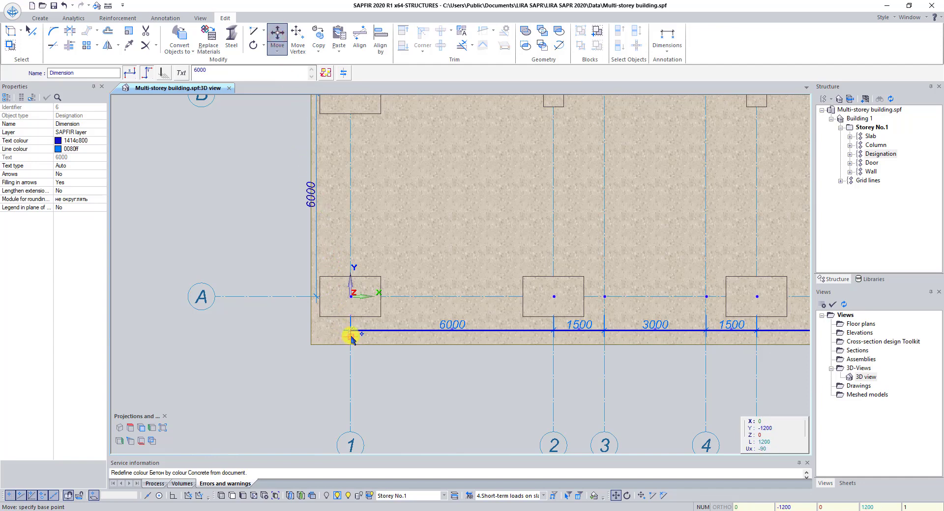
left_click(351, 332)
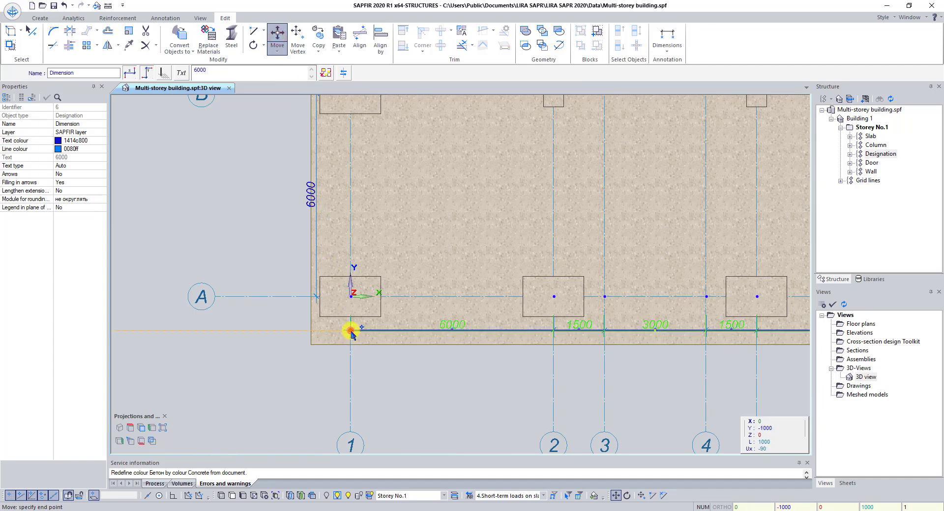
left_click(351, 365)
Move the vertical 6000 dimension 1000 mm left and return to an oblique 3D view
middle_click_drag(375, 280, 501, 340)
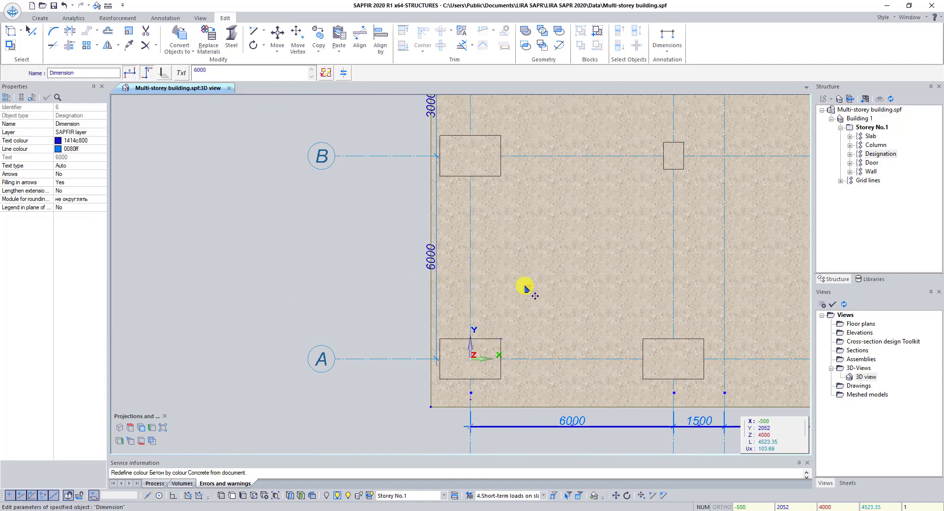
left_click(429, 262)
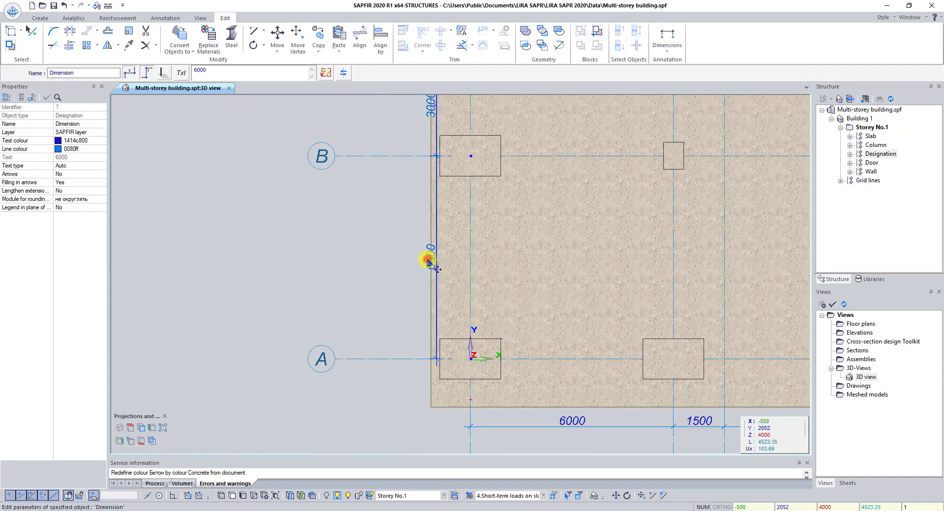
left_click(277, 35)
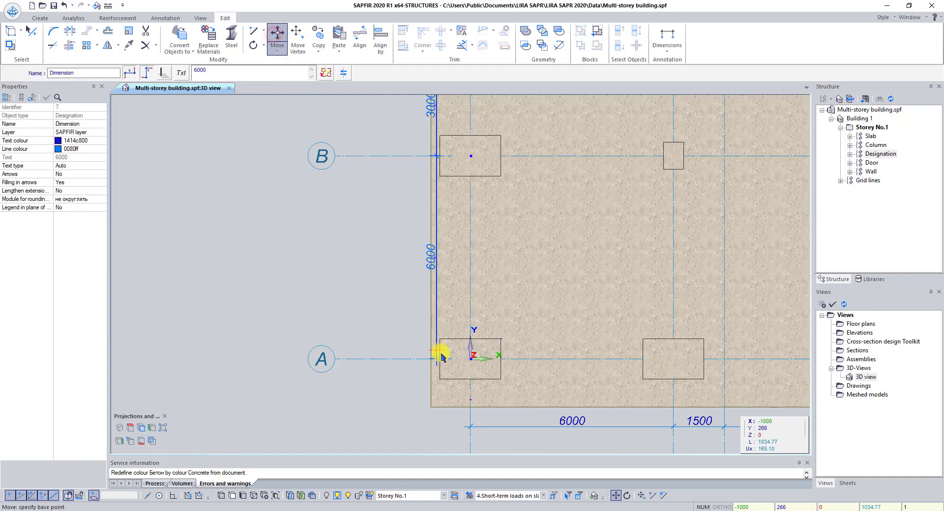
left_click(436, 359)
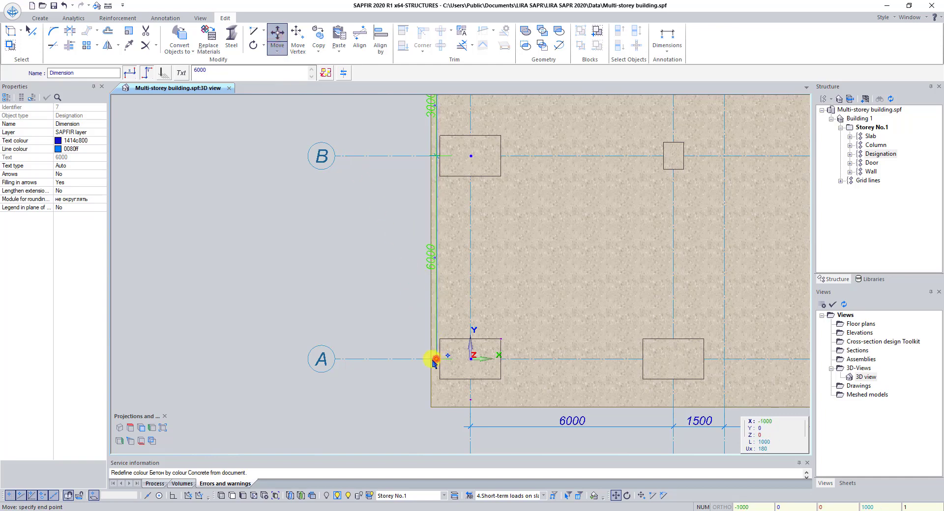
left_click(403, 360)
scroll(421, 303, "down", 2)
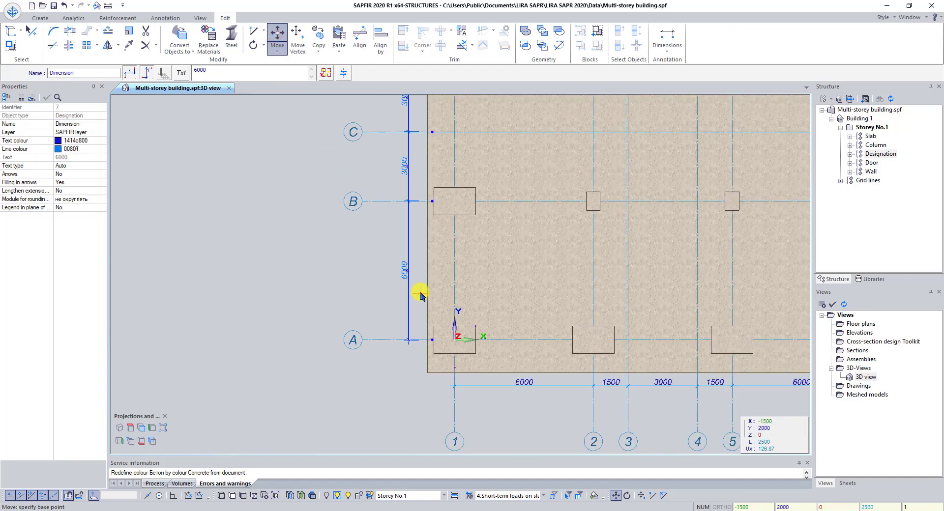
middle_click_drag(554, 278, 513, 246)
key("Escape")
Add vertices on the slab's bottom edge at X 13420, raising one to Y 4580
left_click(131, 428)
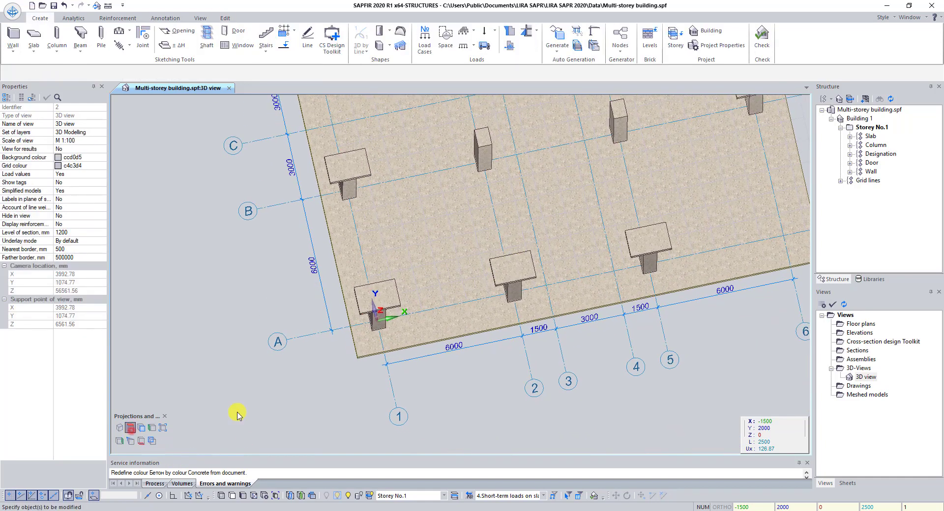
left_click(467, 213)
scroll(460, 262, "down", 3)
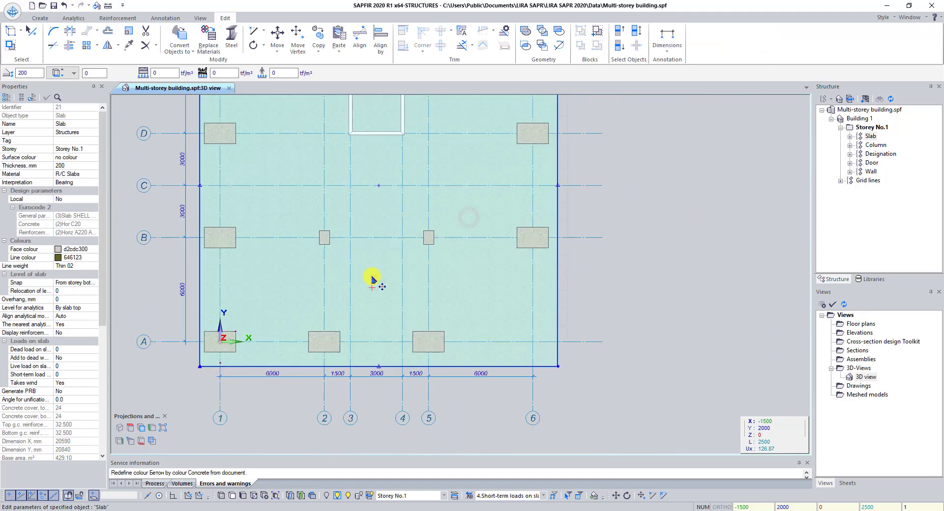
left_click(252, 32)
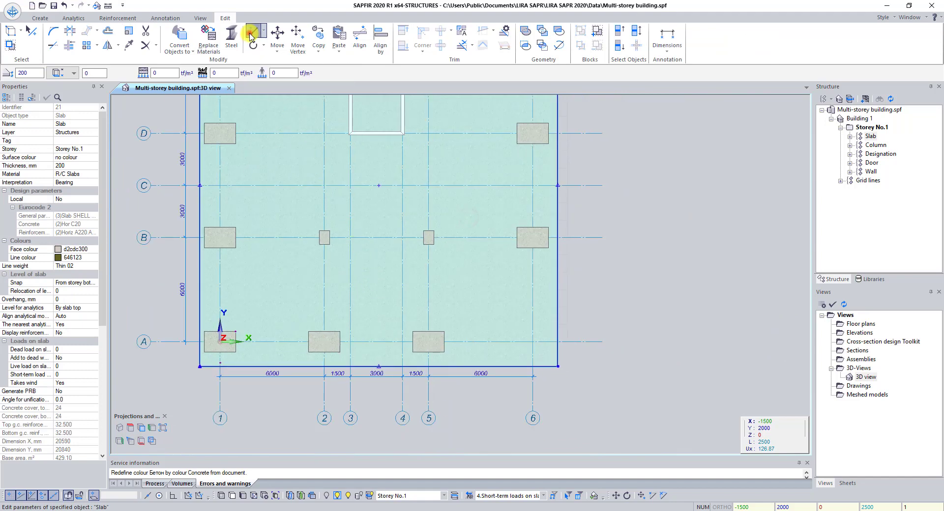
scroll(499, 375, "up", 2)
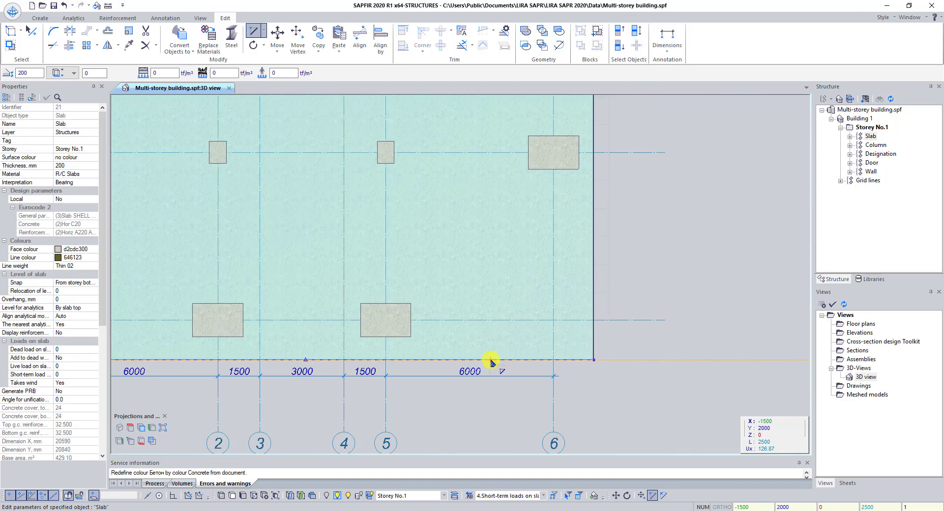
left_click(482, 363)
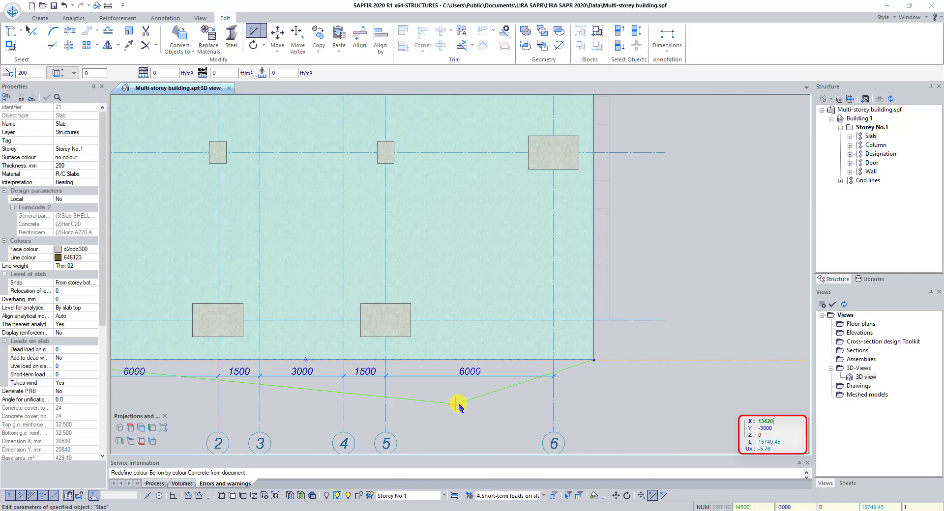
key("Tab")
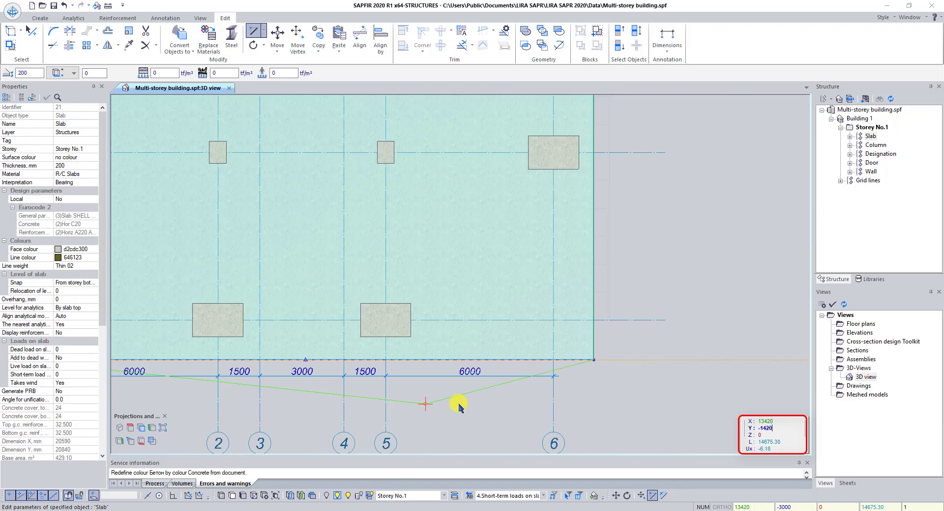
key("Return")
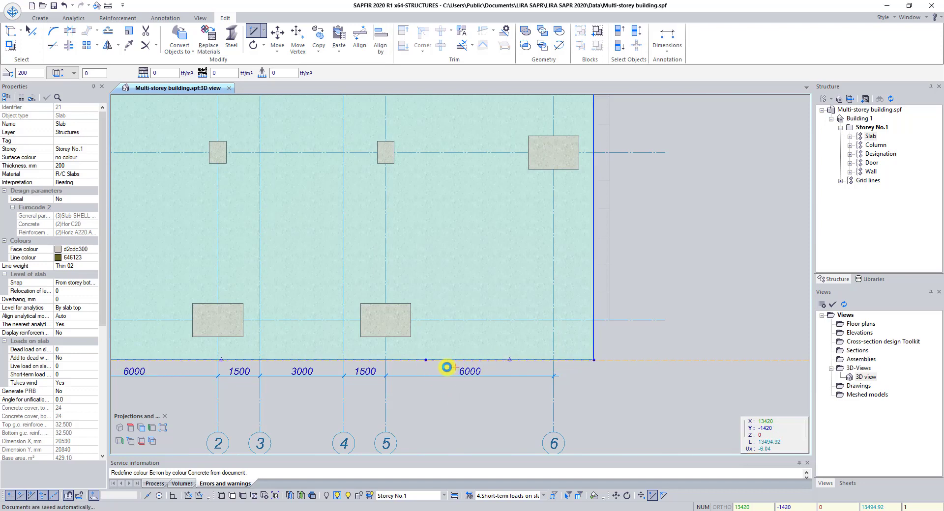
left_click(501, 361)
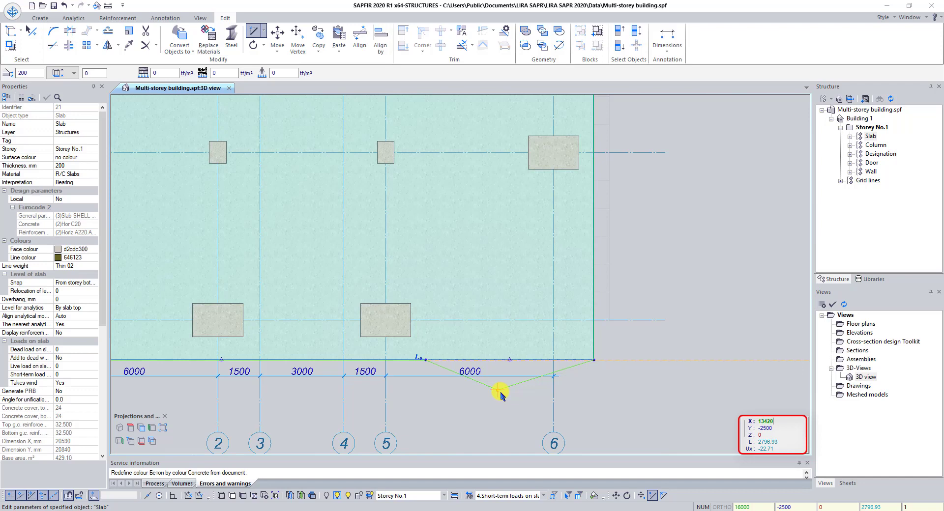
key("Tab")
type("4580")
key("Return")
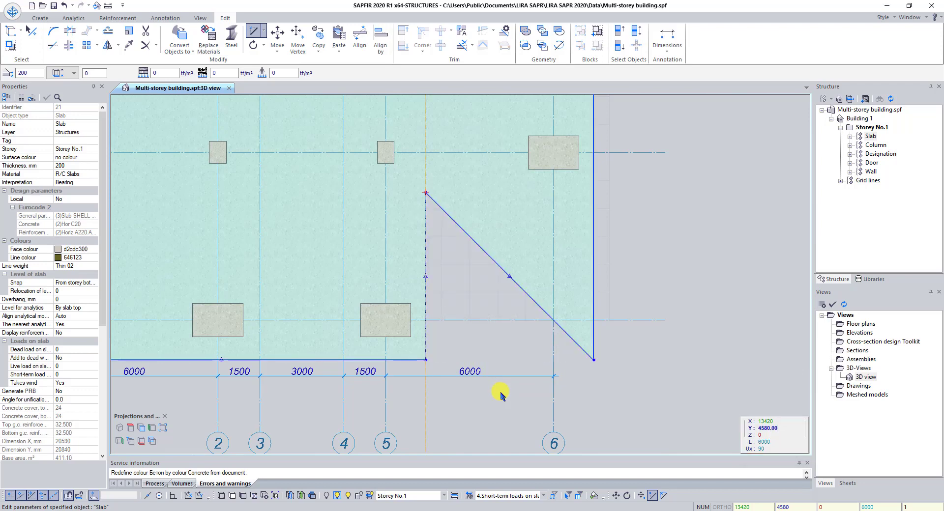
Move the slab's bottom-right corner up to Y 4580, completing the notch
left_click(594, 361)
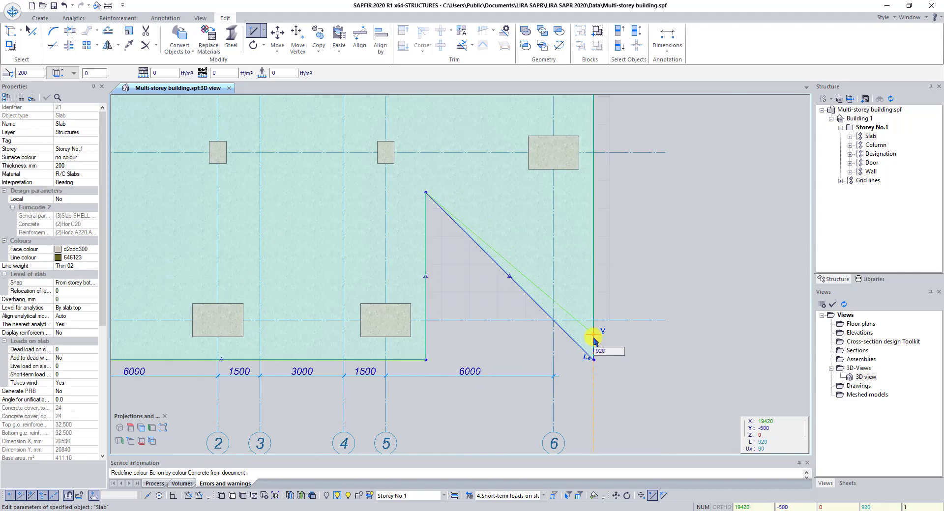
key("Tab")
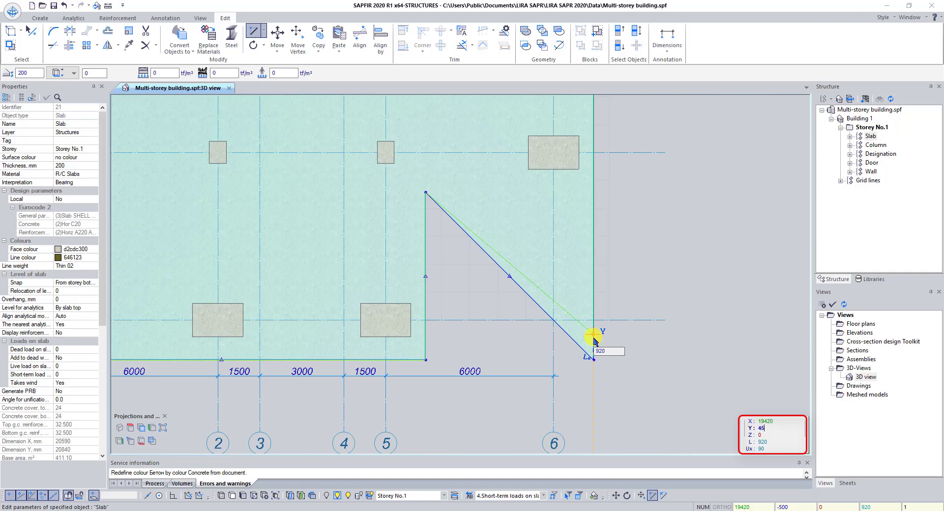
key("Return")
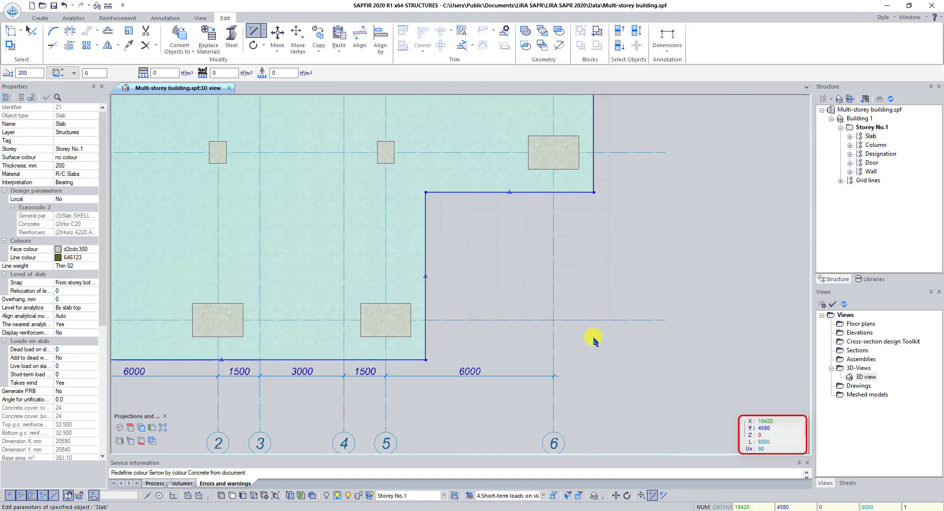
scroll(526, 279, "down", 1)
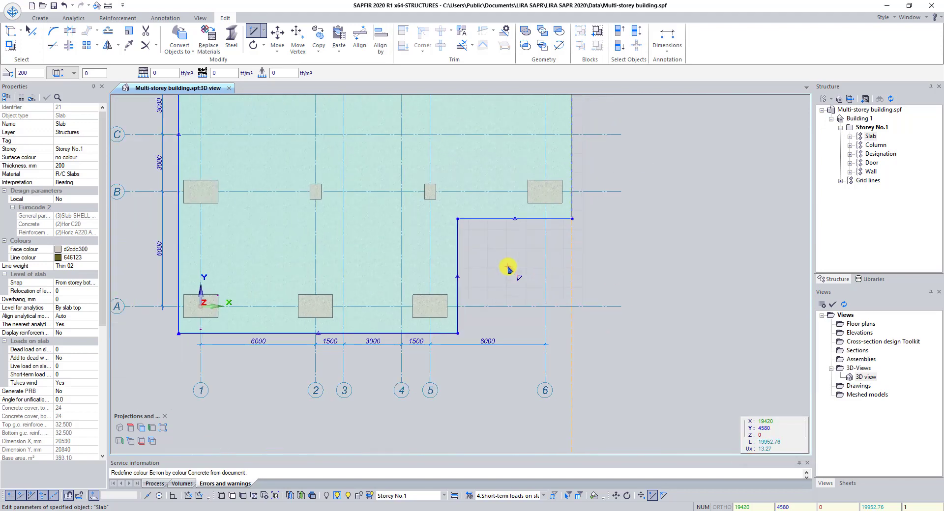
key("Escape")
mouse_move(506, 267)
middle_mouse_down()
mouse_move(628, 267)
mouse_move(631, 325)
middle_mouse_up()
scroll(628, 314, "down", 1)
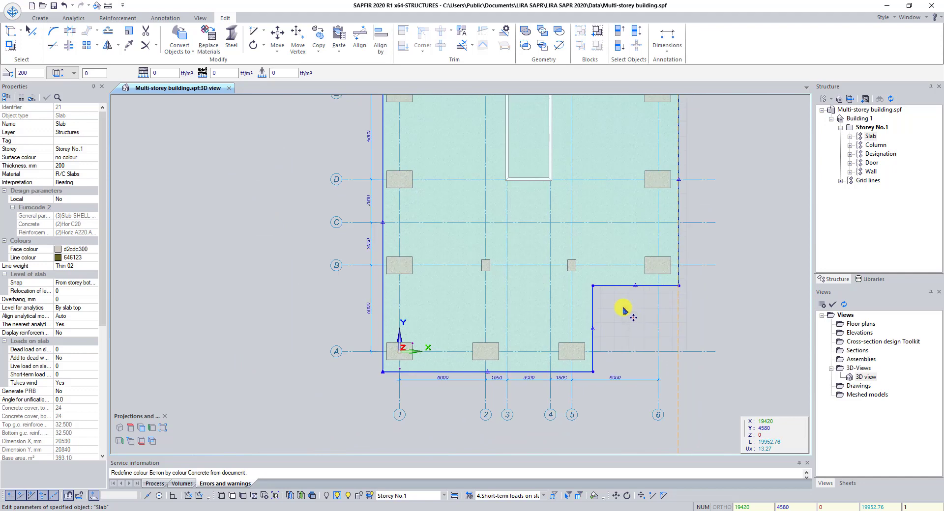
Cut a rectangular opening through the slab between the walled enclosure's opposite corners
left_click(39, 19)
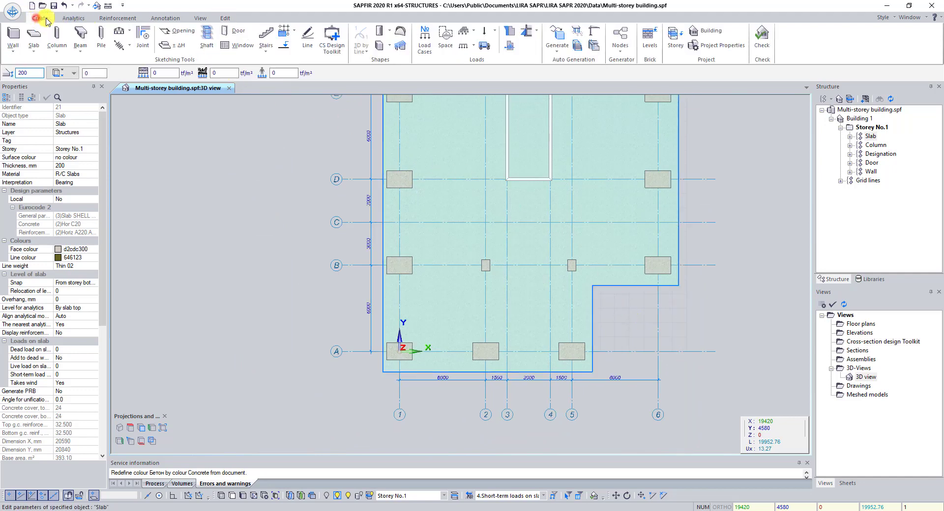
left_click(176, 34)
middle_click_drag(264, 116, 224, 196)
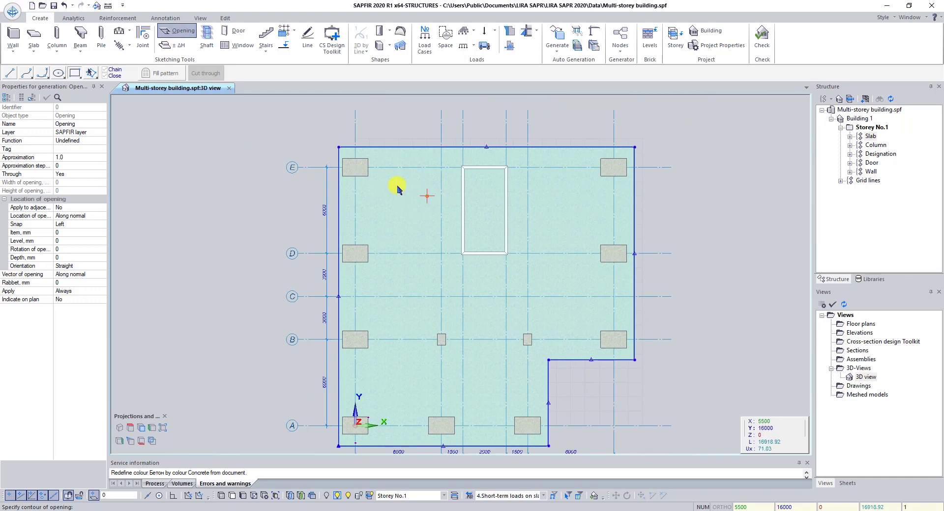
left_click(75, 74)
scroll(483, 192, "up", 1)
scroll(484, 192, "up", 3)
left_click(447, 154)
left_click(519, 302)
mouse_move(560, 264)
middle_mouse_down()
mouse_move(527, 309)
mouse_move(610, 224)
mouse_move(559, 257)
middle_mouse_up()
scroll(559, 257, "up", 3)
key("Escape")
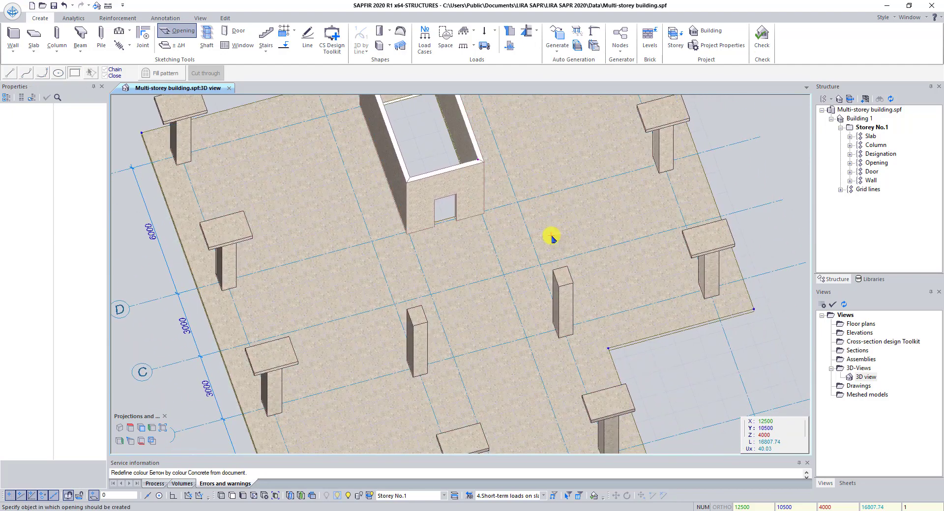
key("Escape")
Switch to an isometric view of the model and select the floor slab
scroll(559, 243, "down", 5)
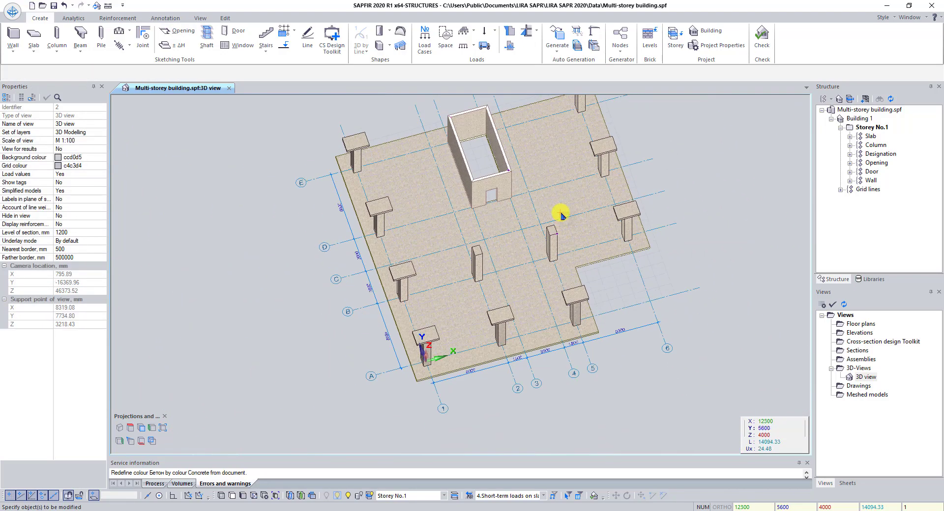
middle_click_drag(561, 215, 531, 253)
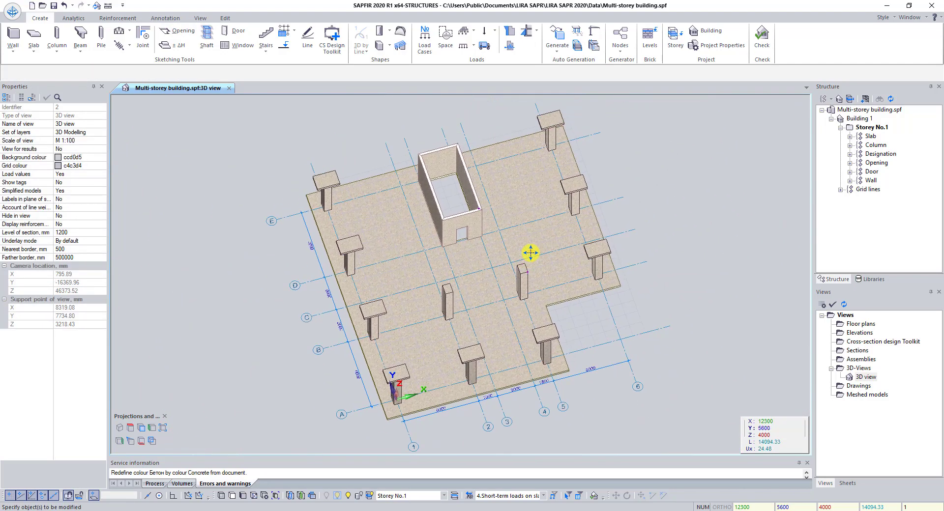
left_click(119, 429)
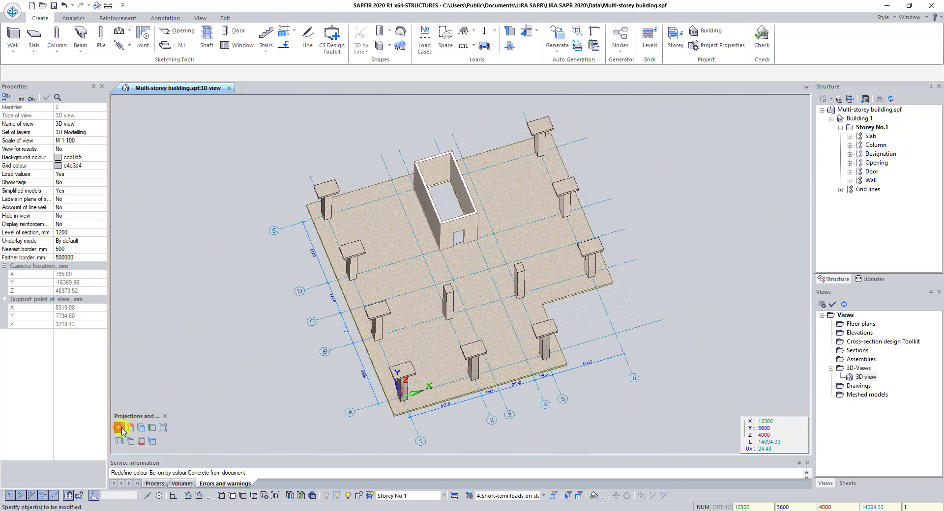
scroll(456, 309, "up", 4)
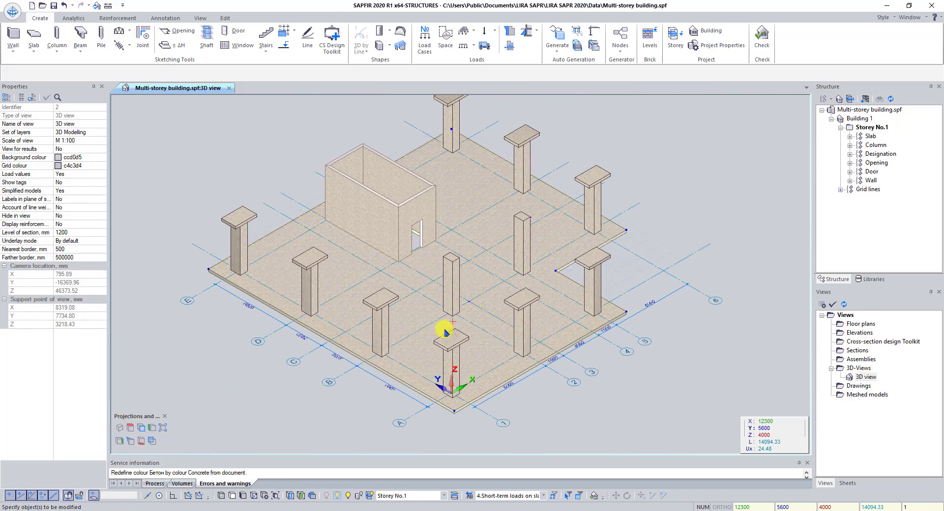
left_click(412, 357)
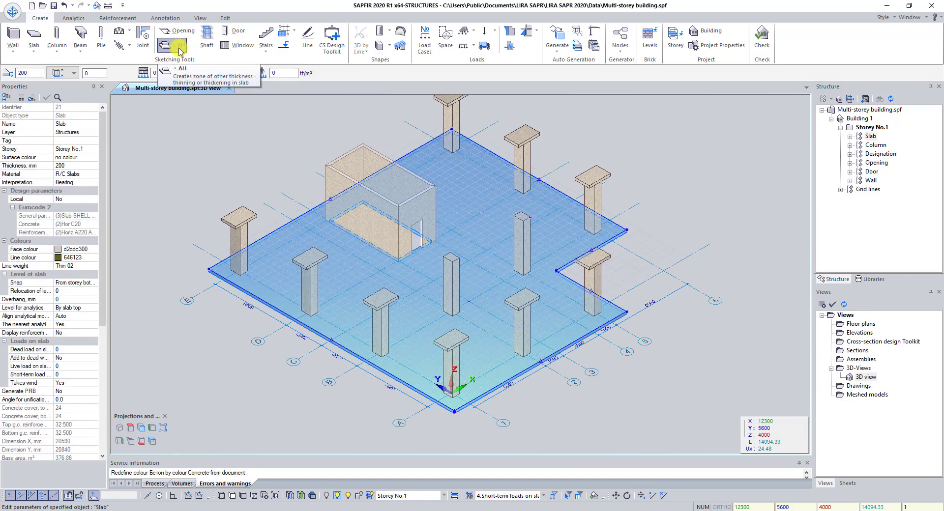
Recess a back-side niche of depth -200 into the slab, spanning Y 5250 to 6750 by coordinates
left_click(179, 50)
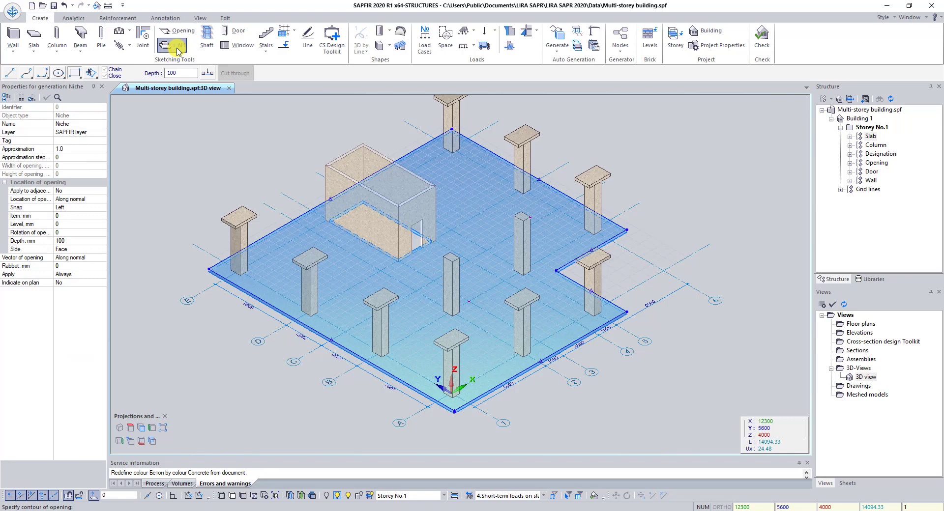
left_click(208, 73)
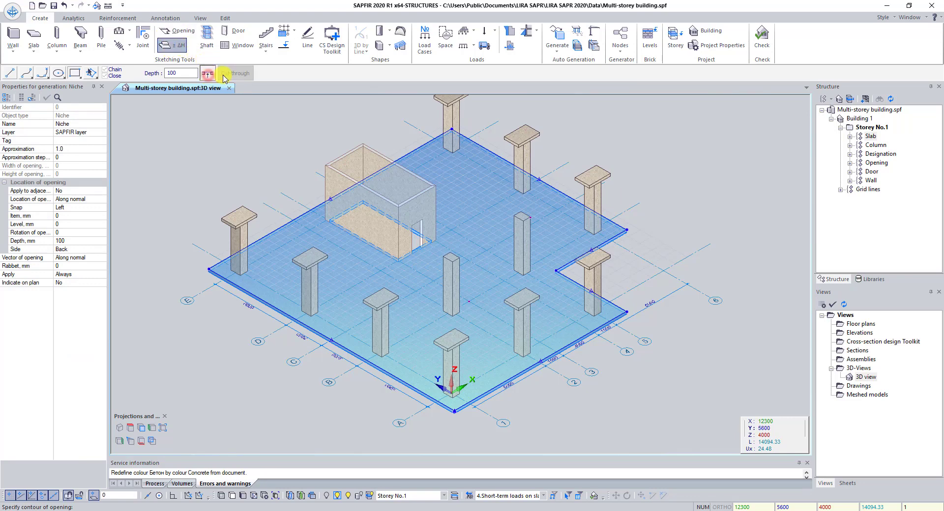
left_click(185, 73)
type("-2")
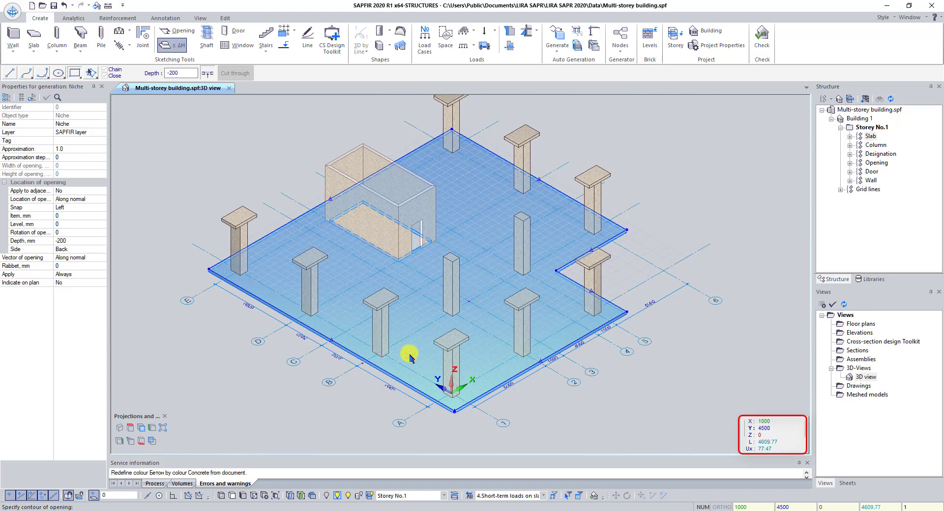
key("Tab")
key("Tab")
key("Return")
key("Tab")
key("Tab")
key("Return")
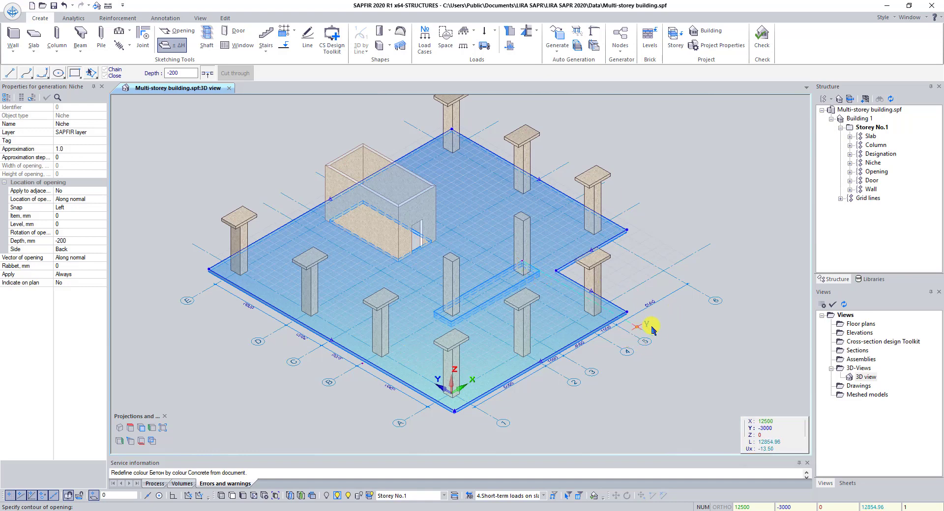
key("Escape")
Orbit to a side view of the finished storey and save Multi-storey building.spf
mouse_move(605, 406)
middle_mouse_down()
mouse_move(584, 349)
mouse_move(563, 349)
mouse_move(555, 385)
mouse_move(624, 395)
mouse_move(612, 400)
middle_mouse_up()
middle_click_drag(684, 343, 629, 380)
scroll(648, 351, "down", 3)
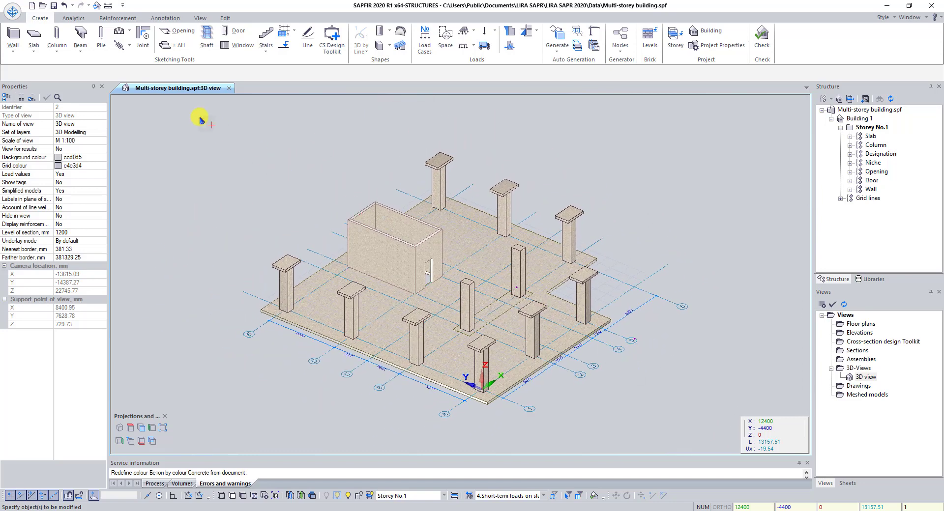
left_click(53, 6)
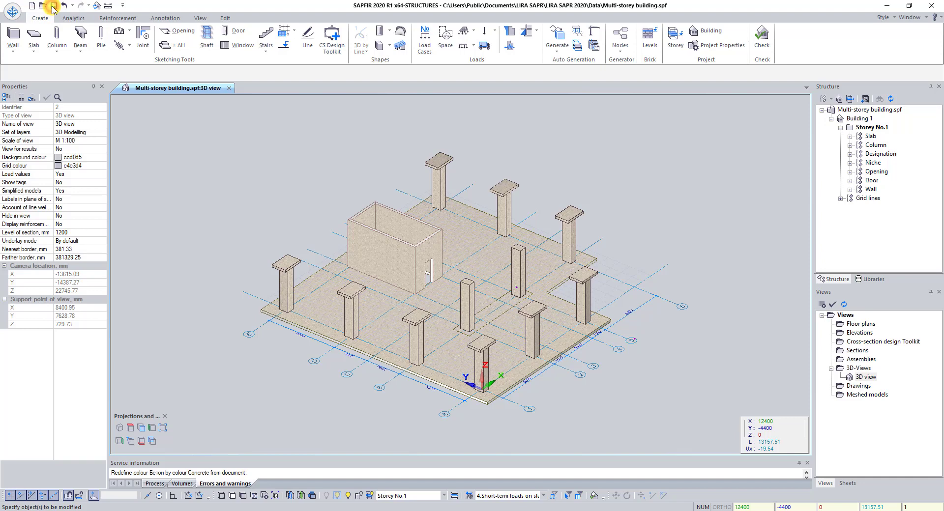